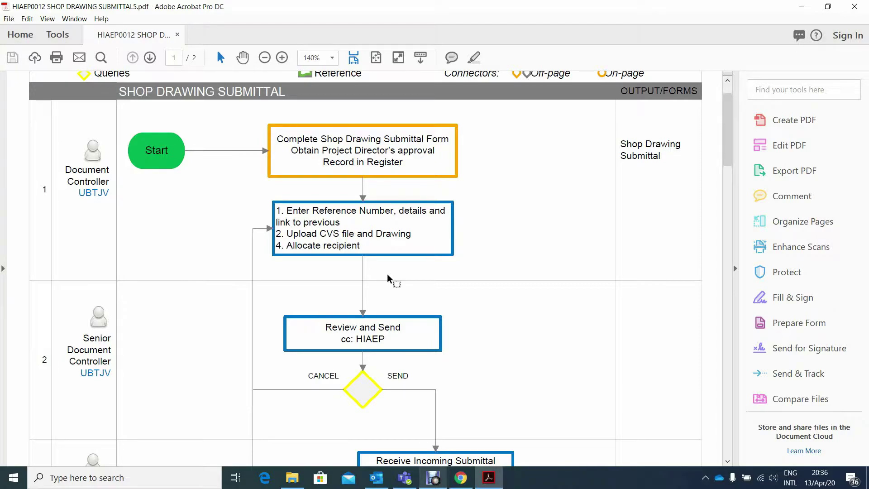
Step: Examine the Shop Drawing Submittal flowchart in the PDF from the start through both pages to the final review stage
scroll(313, 319, down, 2)
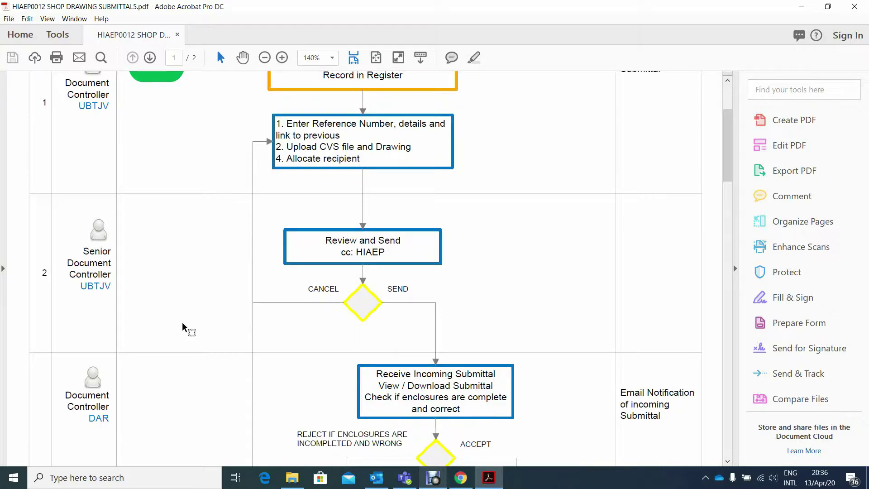
scroll(183, 326, down, 2)
scroll(183, 326, down, 3)
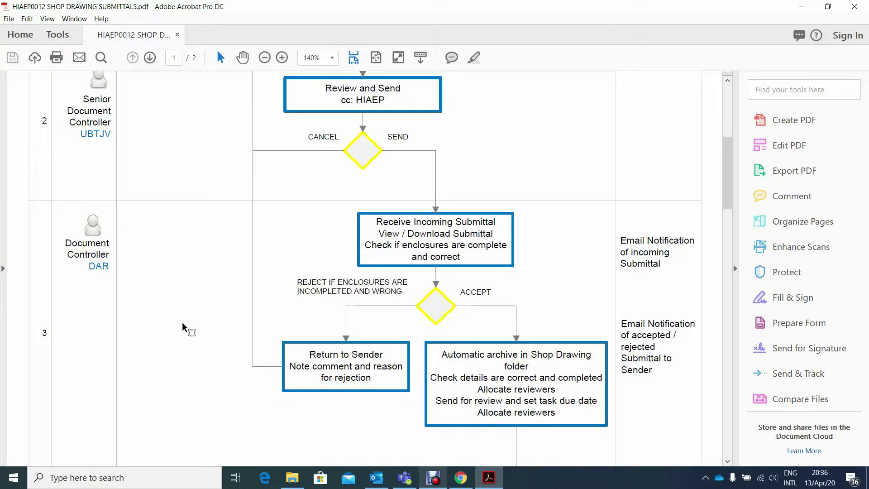
scroll(183, 327, down, 4)
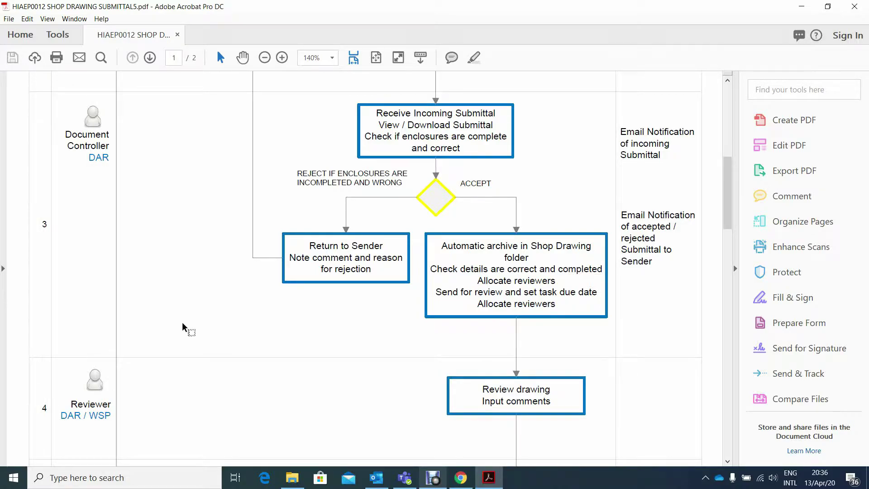
scroll(183, 327, down, 3)
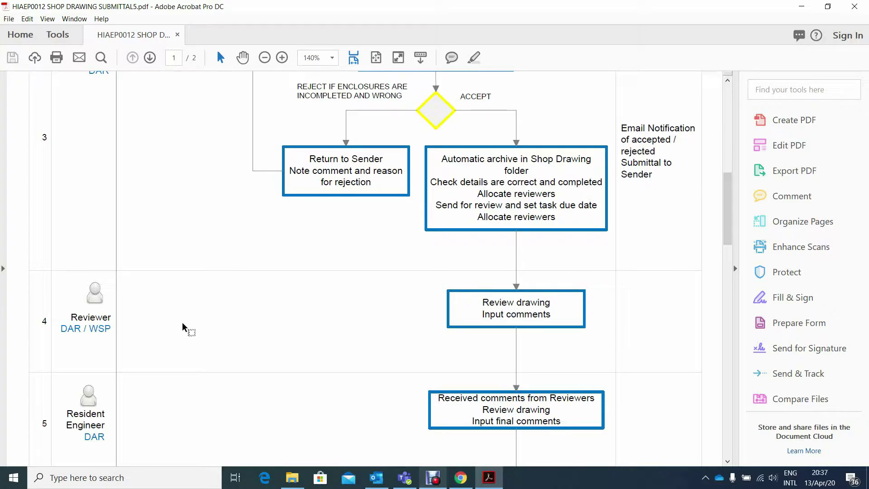
scroll(183, 327, down, 2)
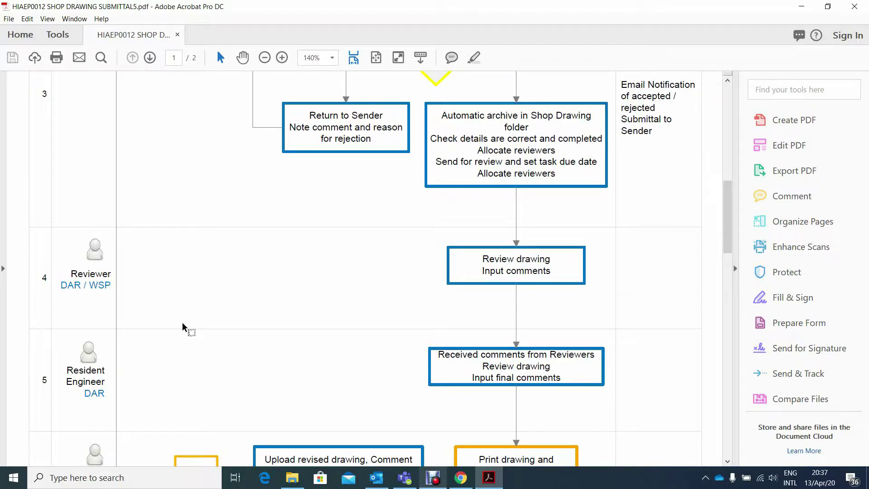
scroll(183, 327, down, 5)
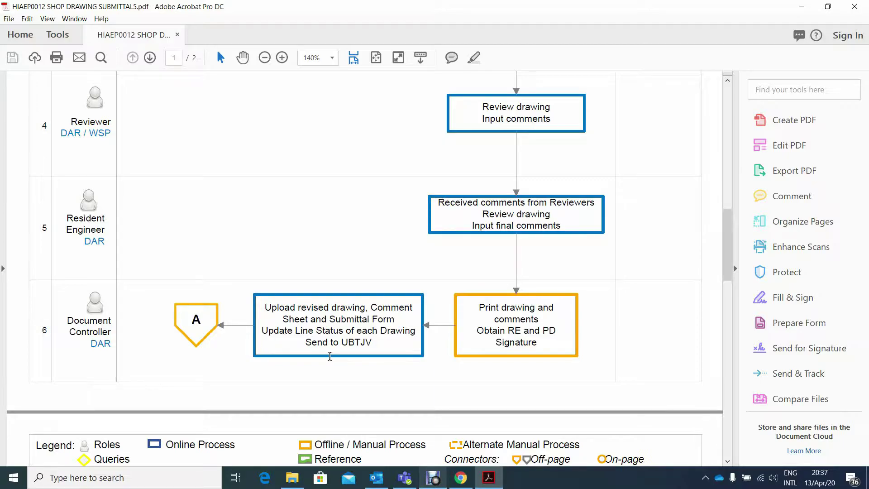
scroll(330, 357, down, 3)
scroll(329, 356, down, 3)
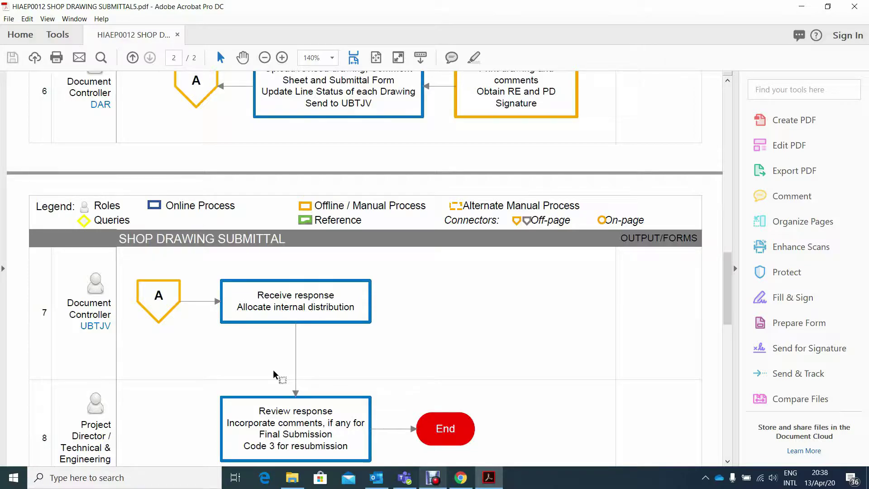
scroll(274, 373, down, 3)
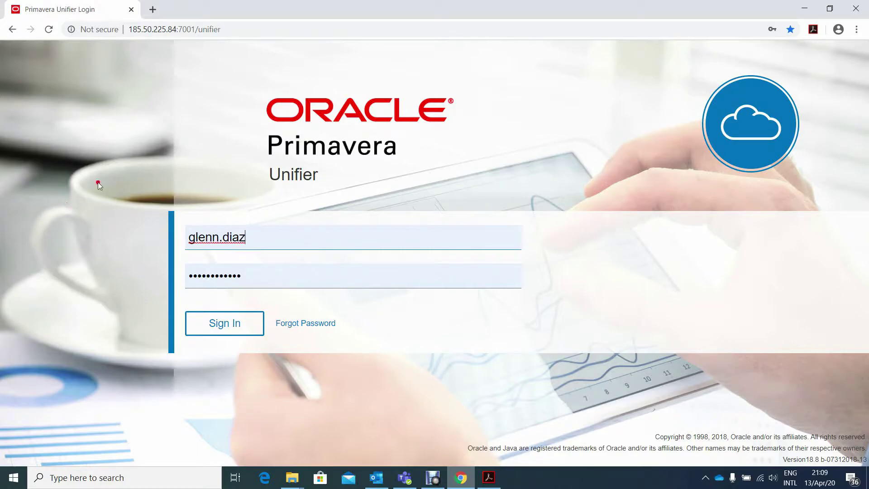
Step: Sign in to Primavera Unifier at its web address with the prefilled username and password
click(227, 28)
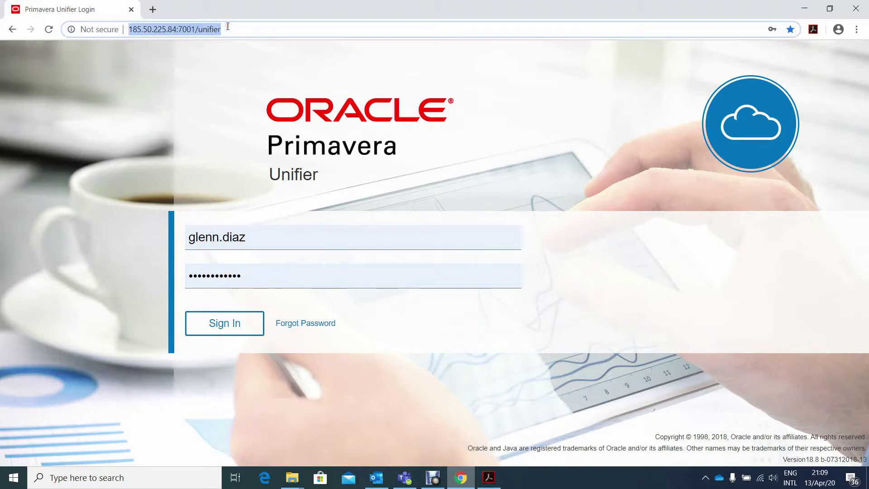
click(181, 221)
click(185, 282)
click(226, 332)
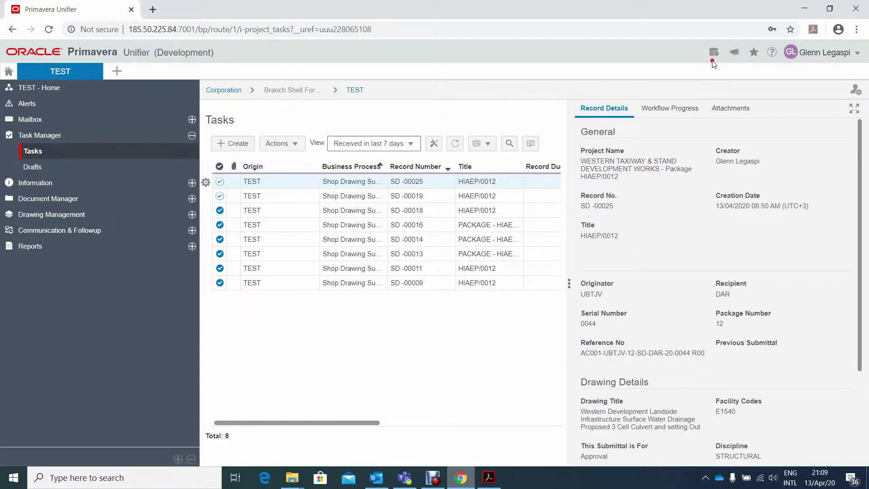
Step: Open the HIAEP/0012 project from the recent locations and switch back to the TEST project
click(714, 53)
click(773, 98)
click(116, 73)
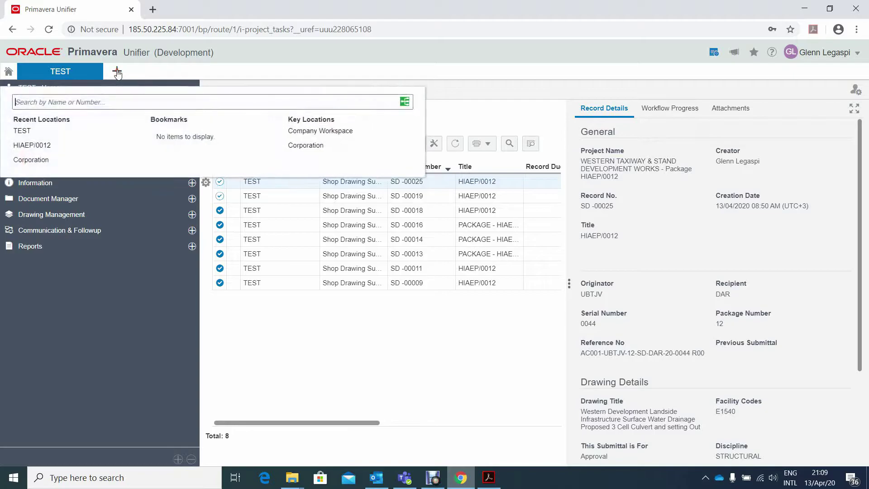
click(33, 146)
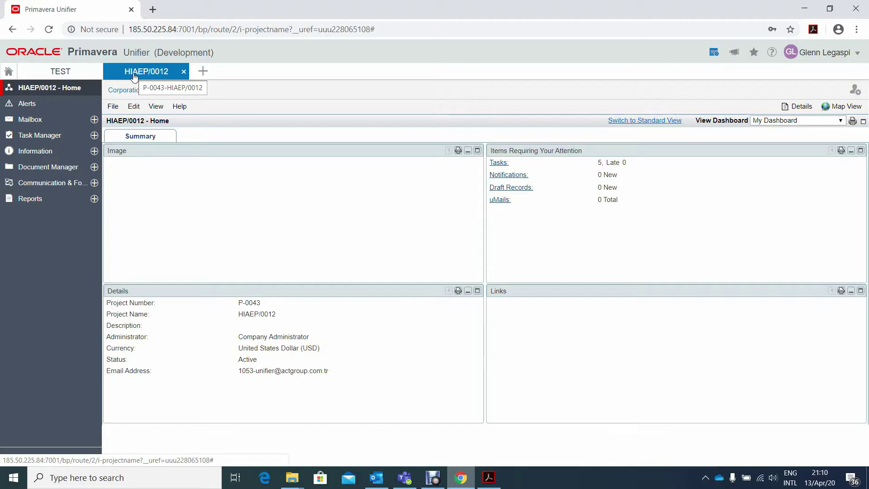
click(58, 73)
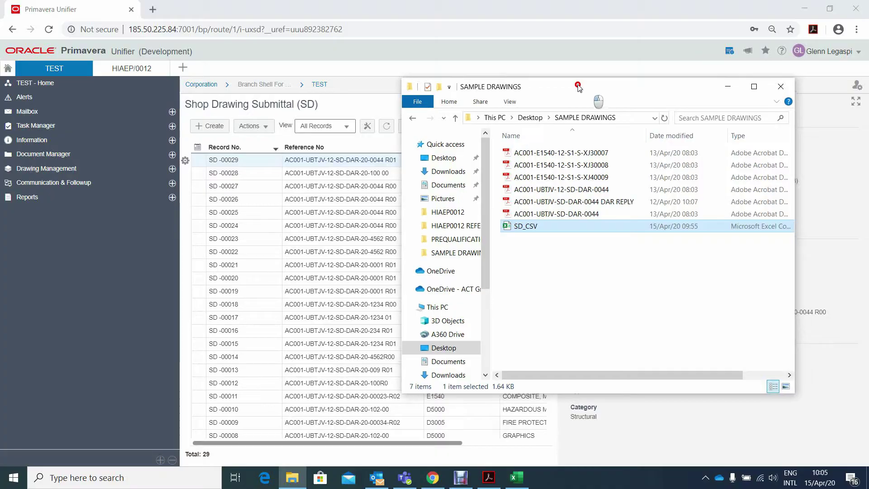
Step: Reposition the SAMPLE DRAWINGS folder window over the submittal log and point out the SD_CSV file
drag(585, 79, 452, 79)
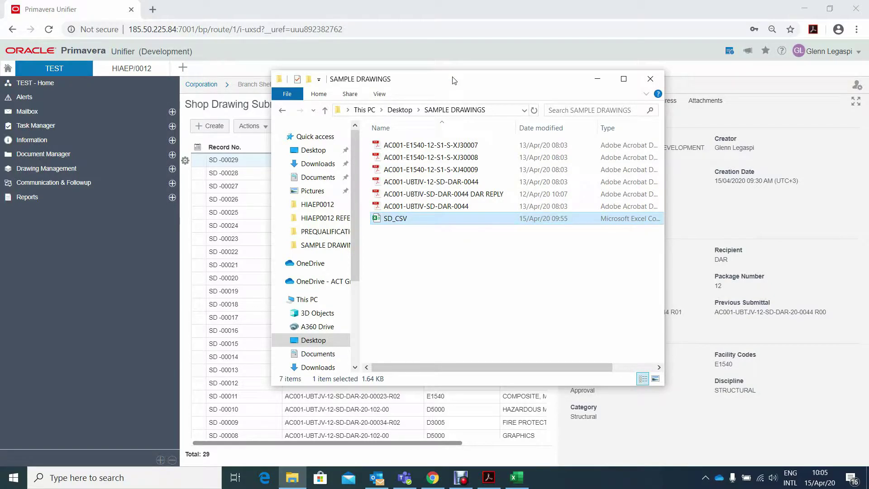
click(448, 273)
click(409, 219)
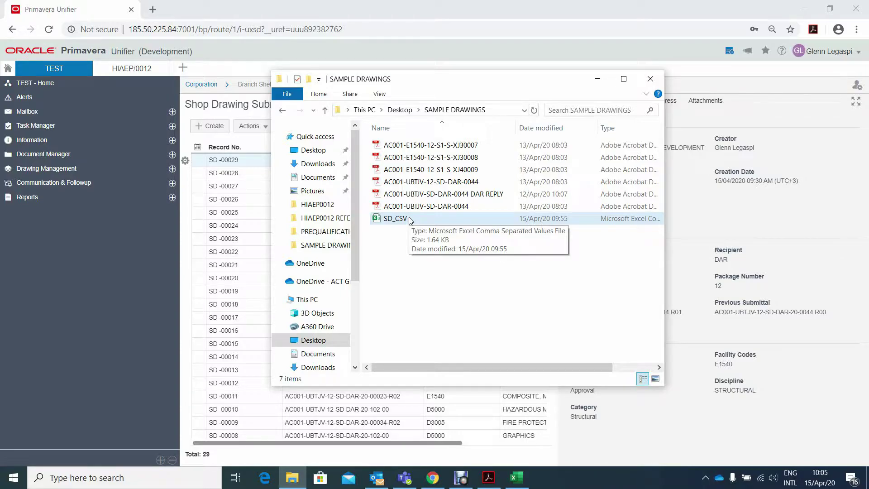
Step: Switch to the SD_CSV workbook in Excel and examine the drawing name, title, status, revision, IFC reference and attachment file name entries
click(517, 477)
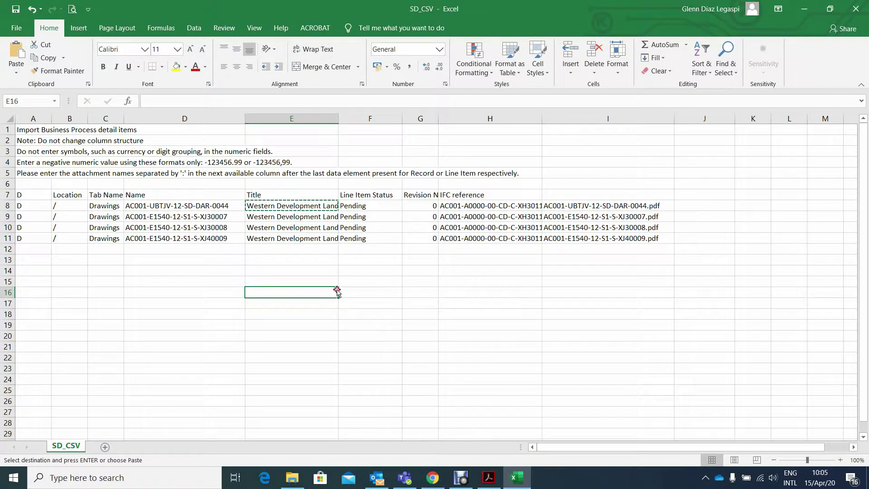
click(191, 205)
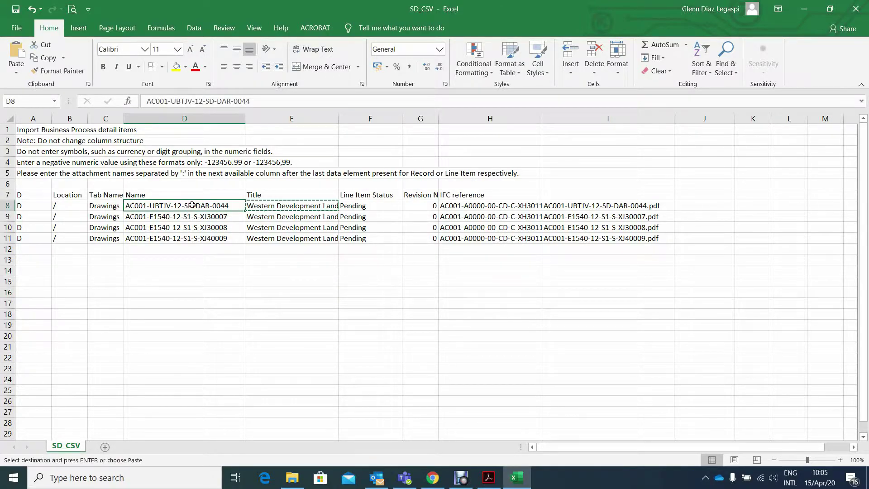
click(292, 206)
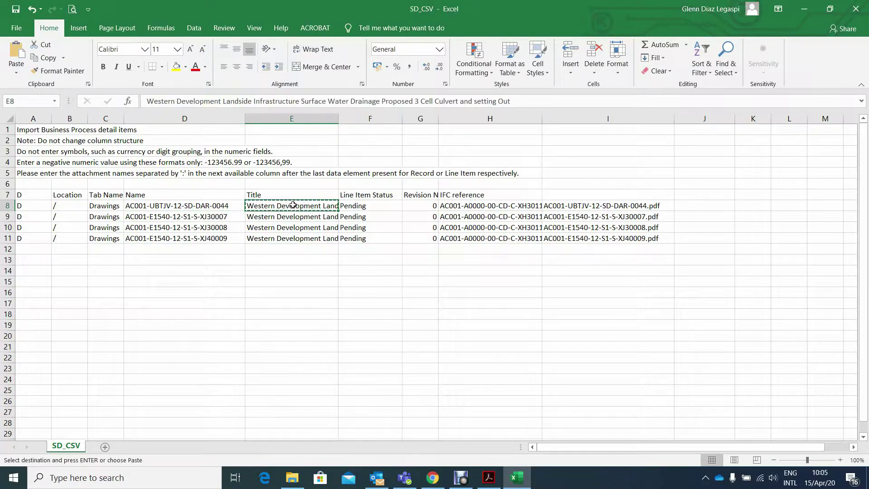
click(380, 205)
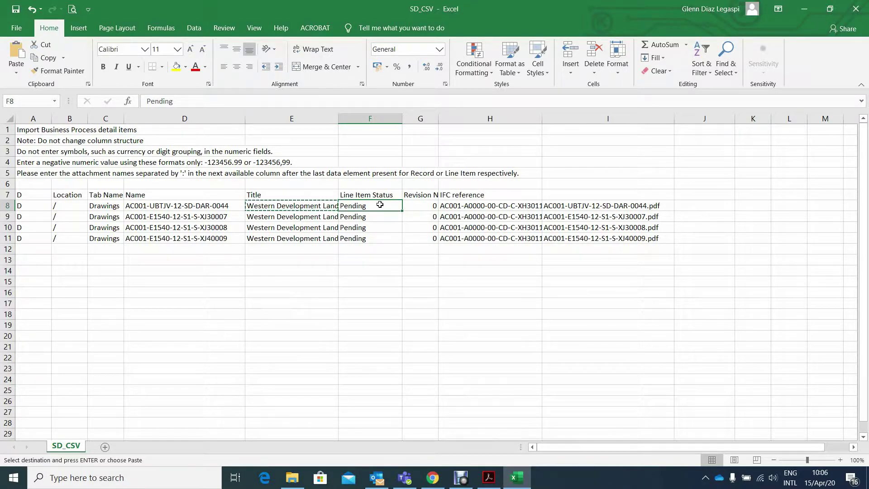
click(424, 205)
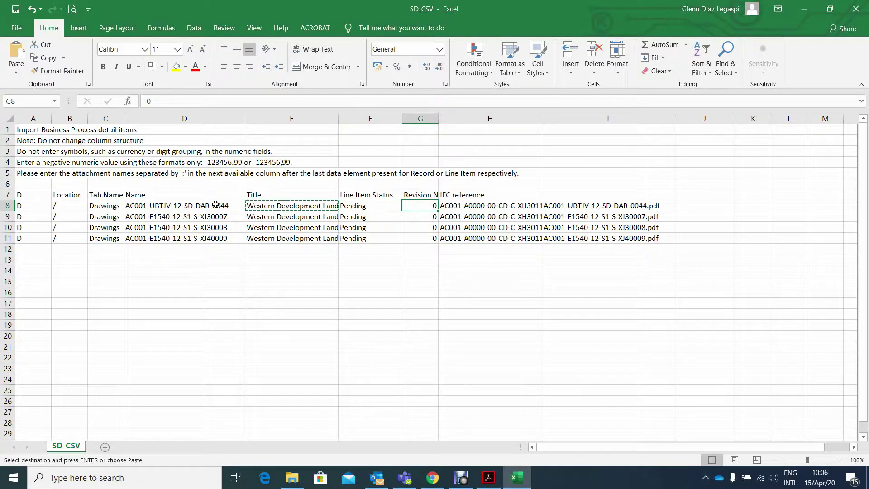
click(488, 206)
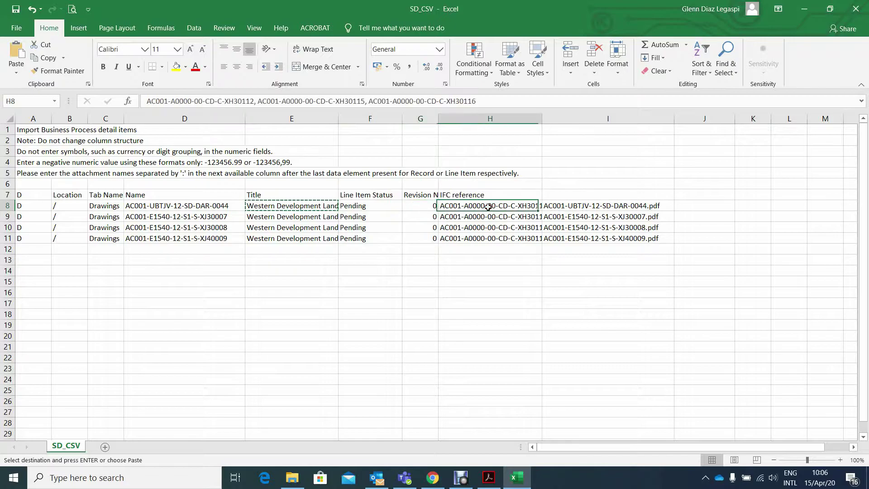
click(587, 205)
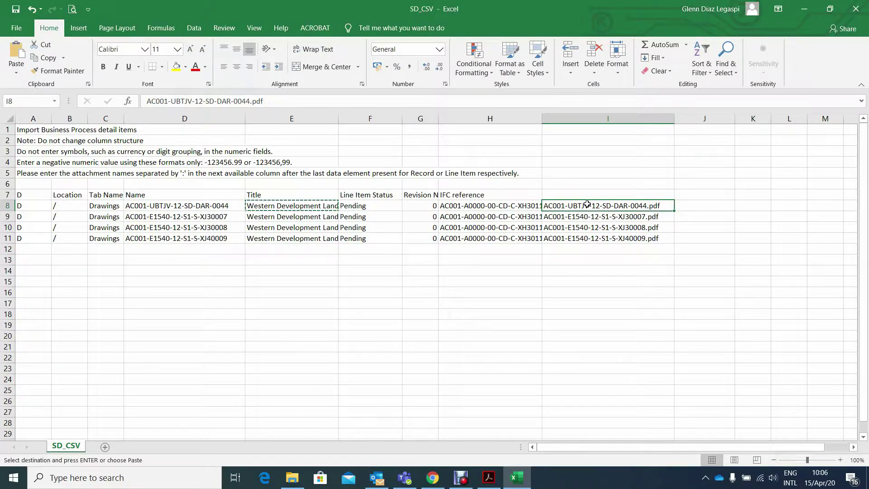
click(266, 102)
click(245, 108)
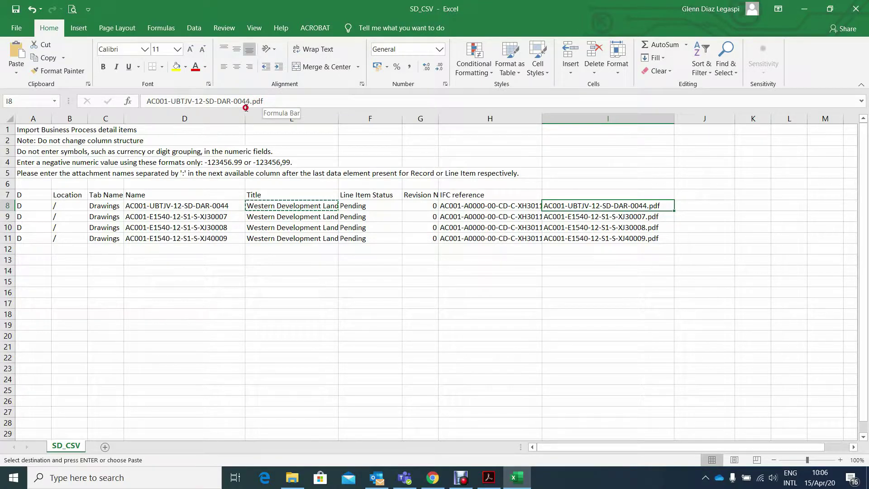
click(578, 220)
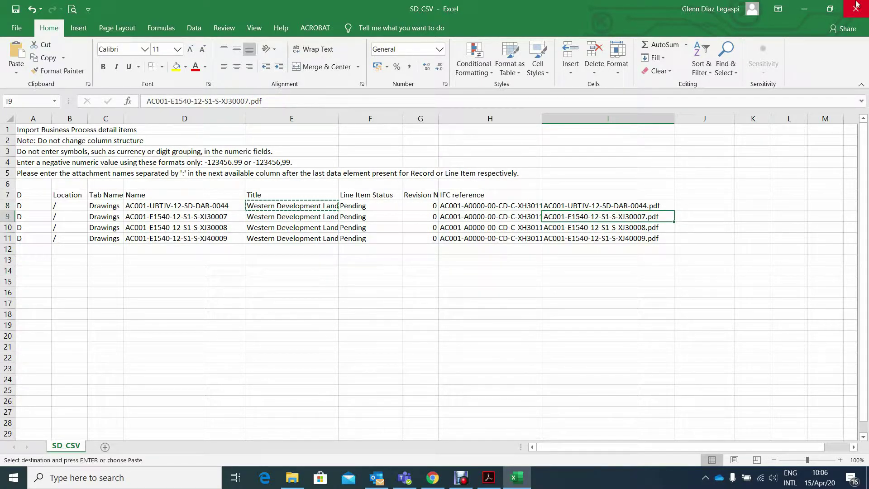
Step: Return to Unifier in Chrome and open the Shop Drawing Submittal (SD) log under Drawing Management
click(435, 473)
click(74, 82)
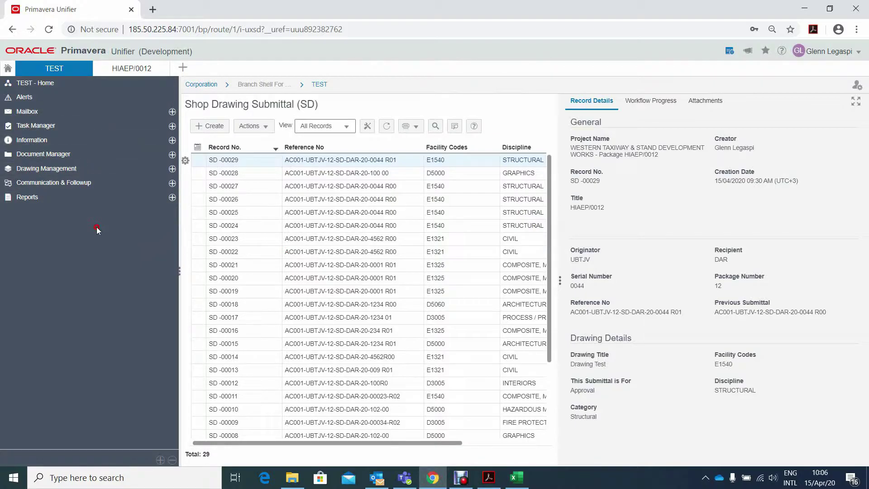
click(52, 170)
click(56, 170)
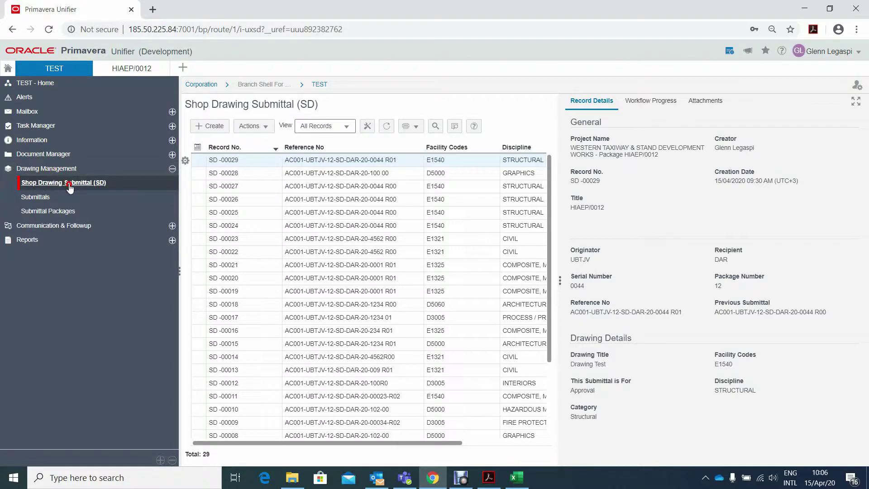
click(68, 183)
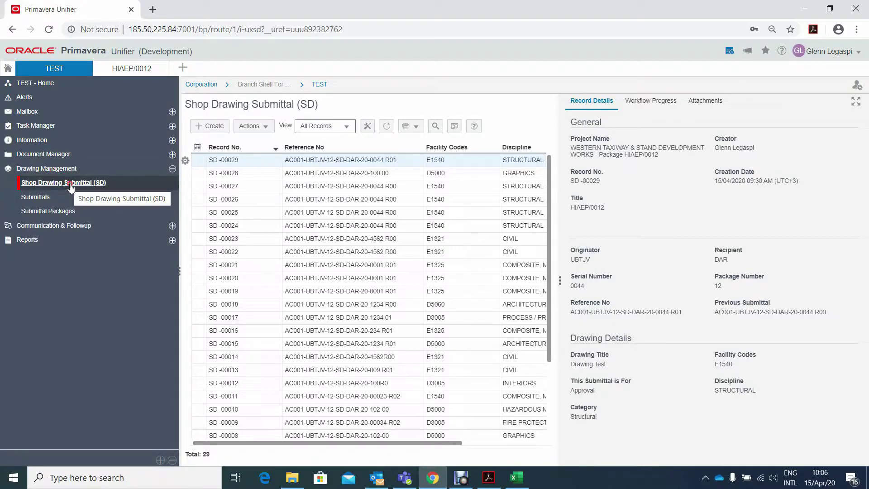
click(71, 187)
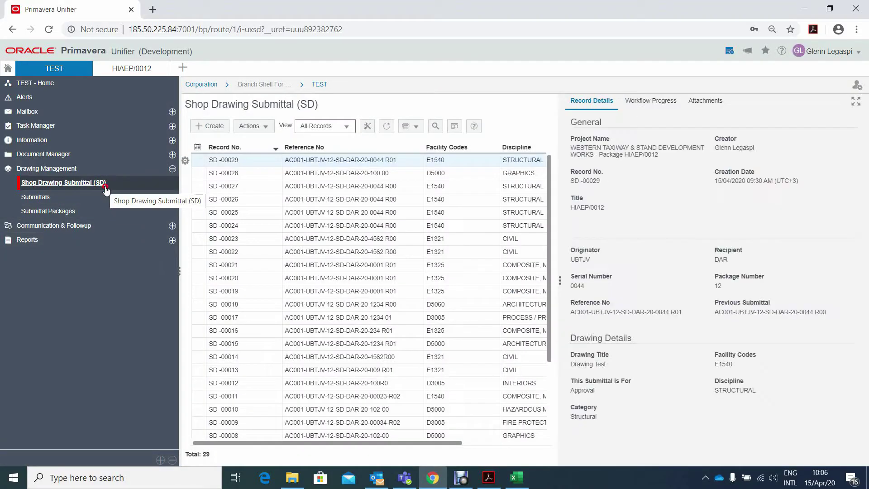
Step: Create a new Shop Drawing Submittal (SD) record and bring up its blank request form
click(215, 128)
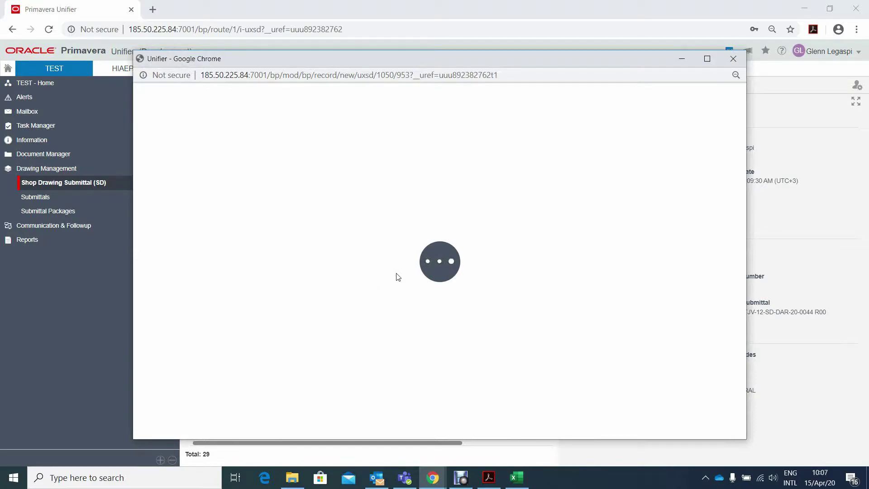
click(397, 276)
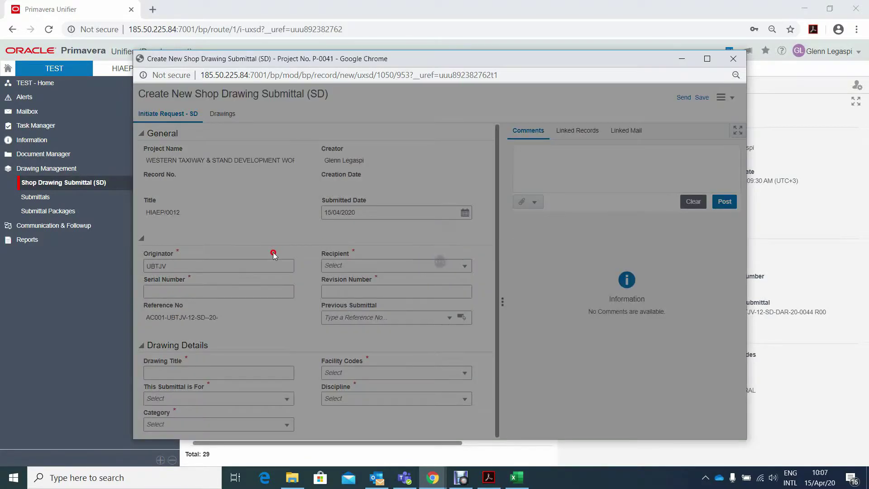
click(263, 266)
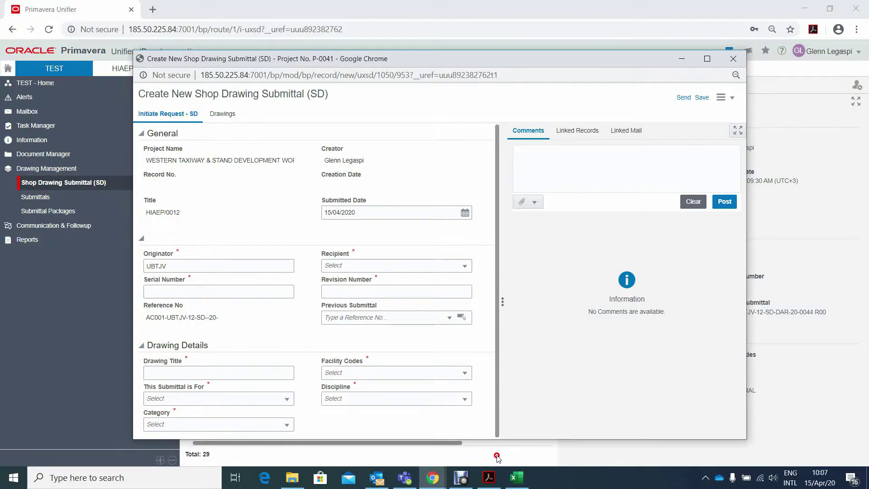
Step: Switch to the scanned submittal form in Acrobat and examine its reference number, drawing title, submittal purpose and category
click(495, 484)
scroll(395, 286, up, 5)
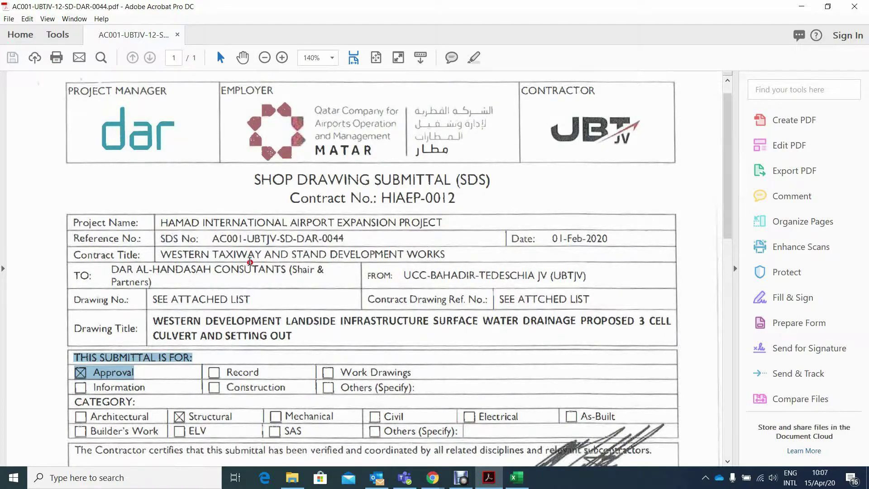
drag(161, 238, 345, 240)
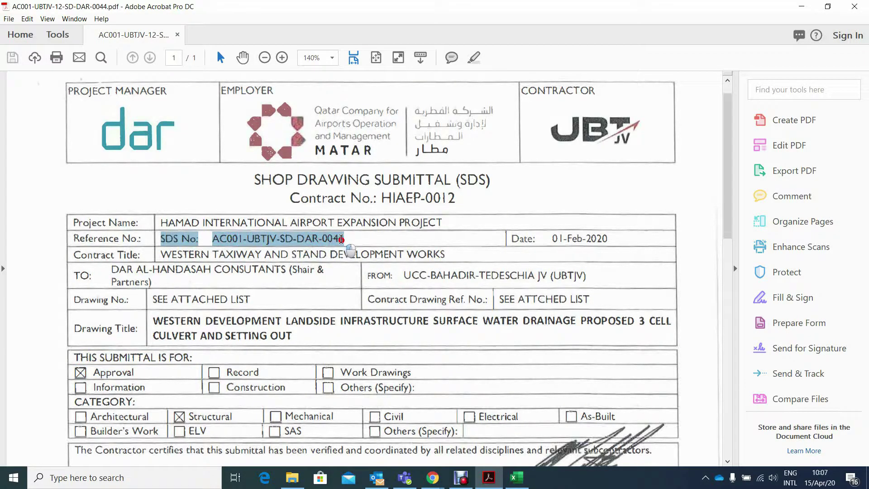
drag(77, 358, 190, 362)
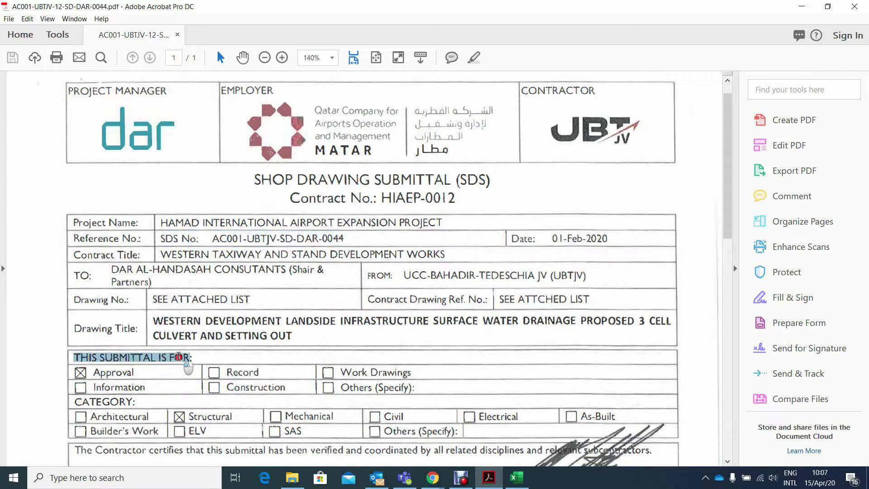
click(156, 322)
drag(170, 322, 336, 322)
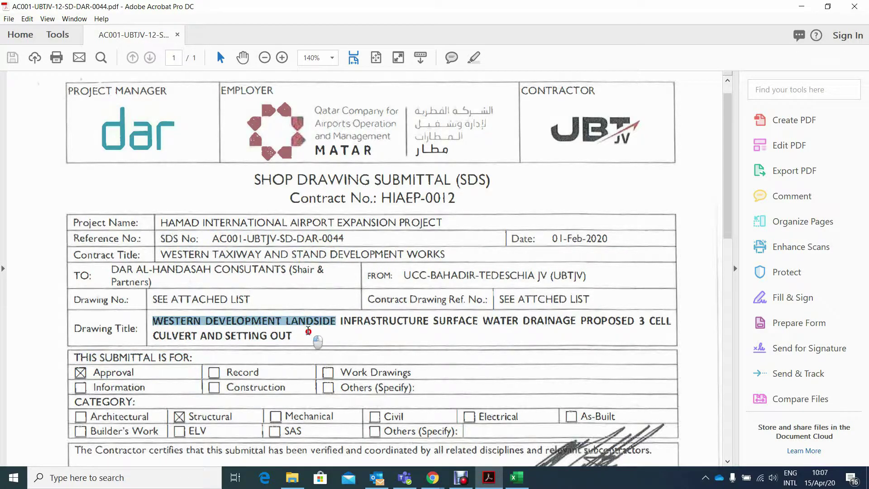
scroll(208, 417, down, 1)
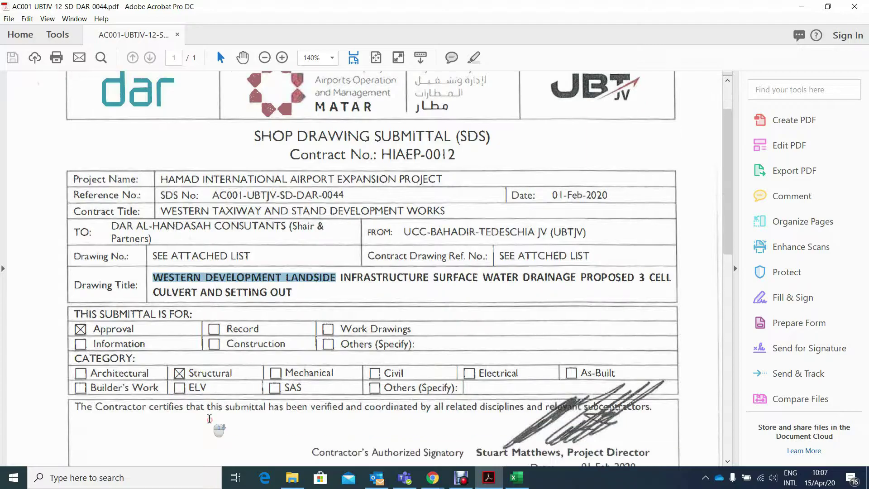
scroll(262, 415, up, 2)
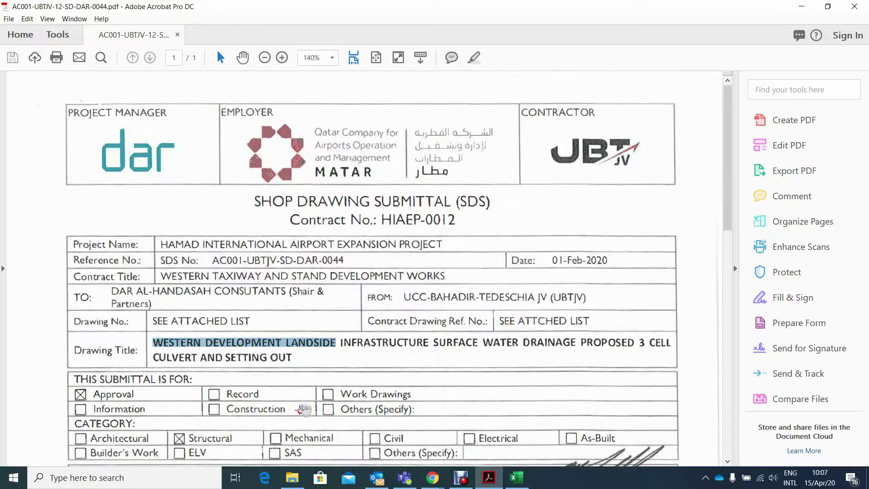
Step: Return to the new Shop Drawing Submittal form in Unifier and set the recipient to DAR
click(433, 480)
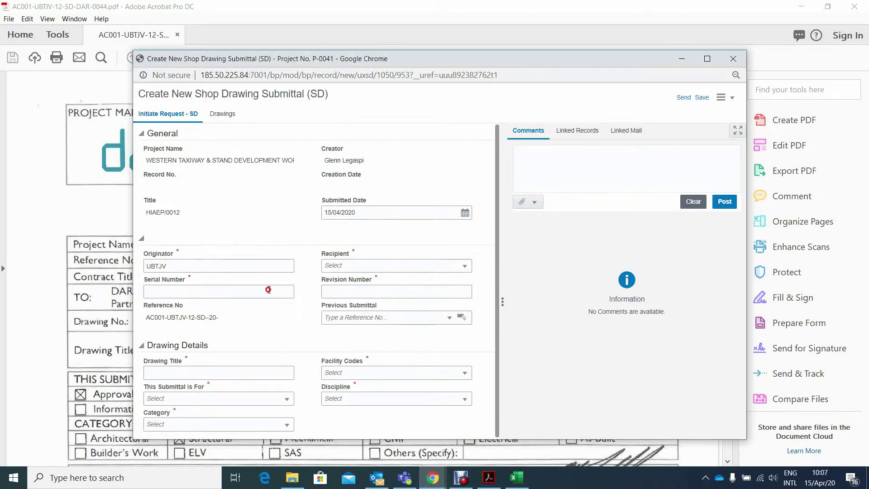
click(364, 270)
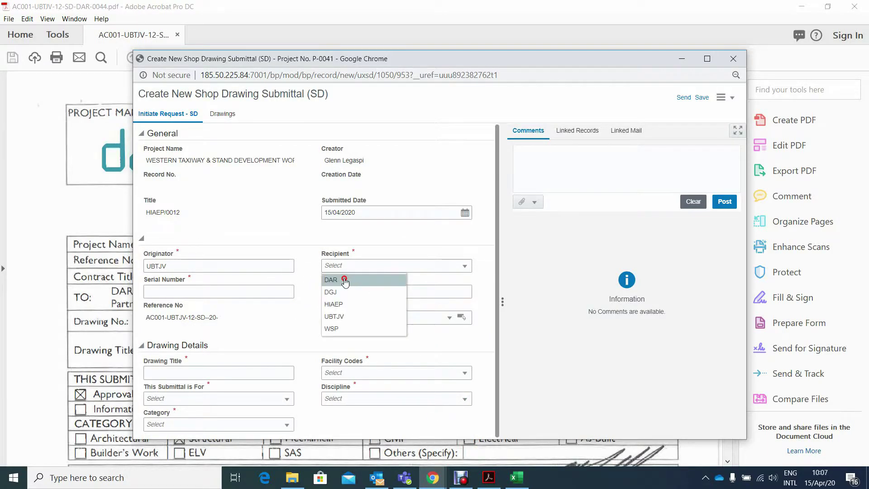
click(356, 279)
Step: Uncover the form's reference number by shifting the submittal window aside, then enter serial number 0044 and revision number R00
drag(442, 60, 695, 56)
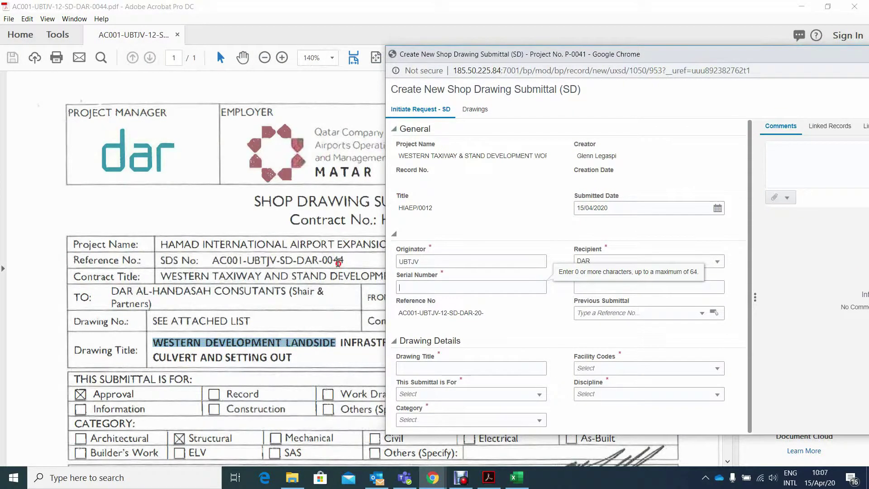
click(457, 279)
text(04)
text(04)
click(591, 286)
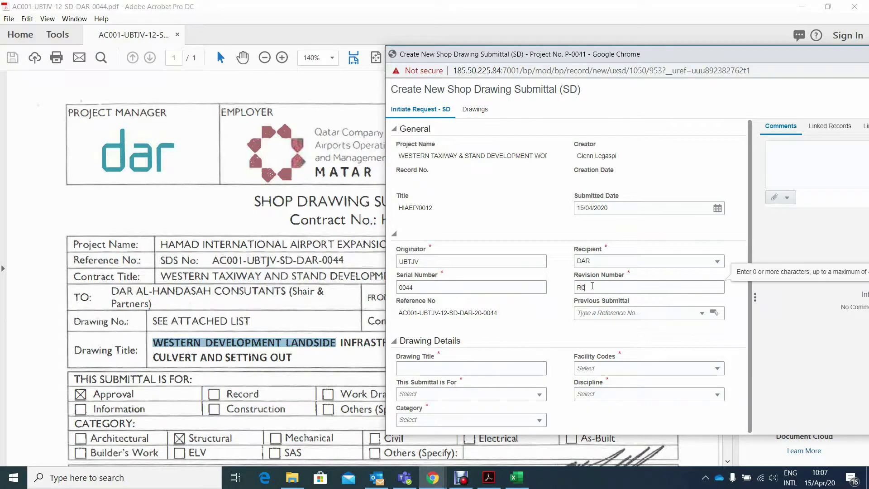
click(545, 331)
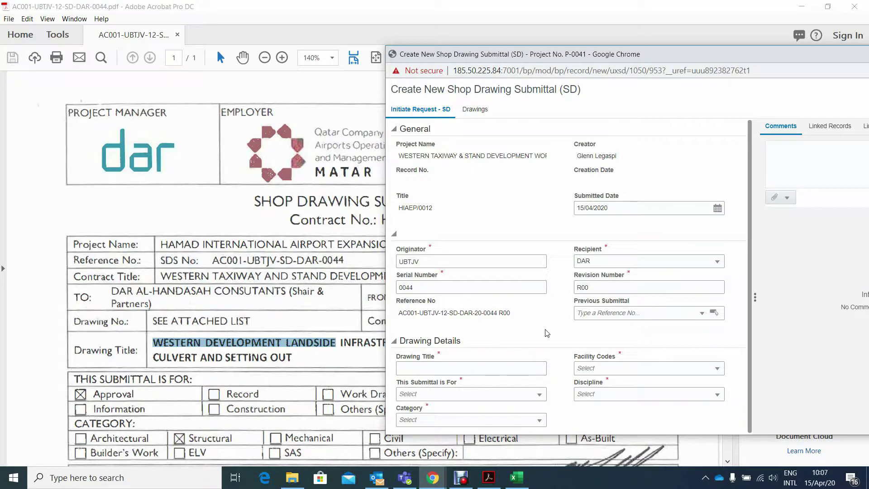
Step: Look through the existing shop drawing submittals offered for Previous Submittal, and close the list without choosing one
click(720, 316)
click(582, 309)
click(714, 314)
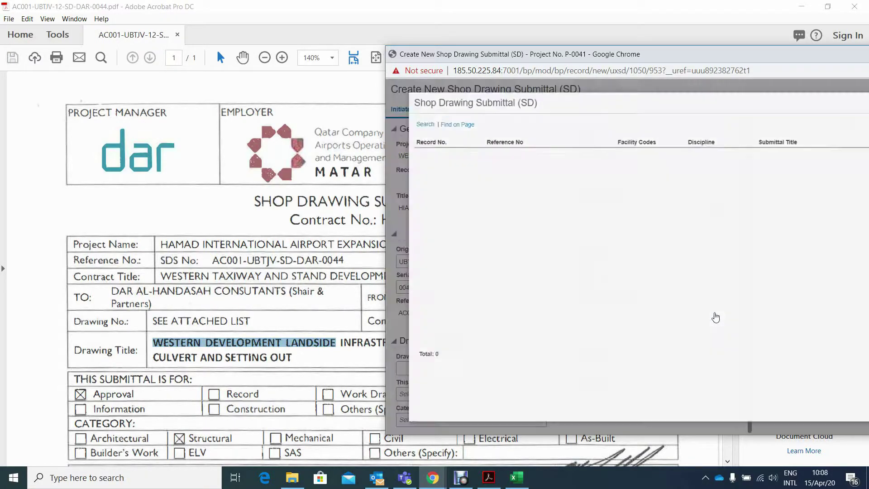
drag(674, 58, 534, 64)
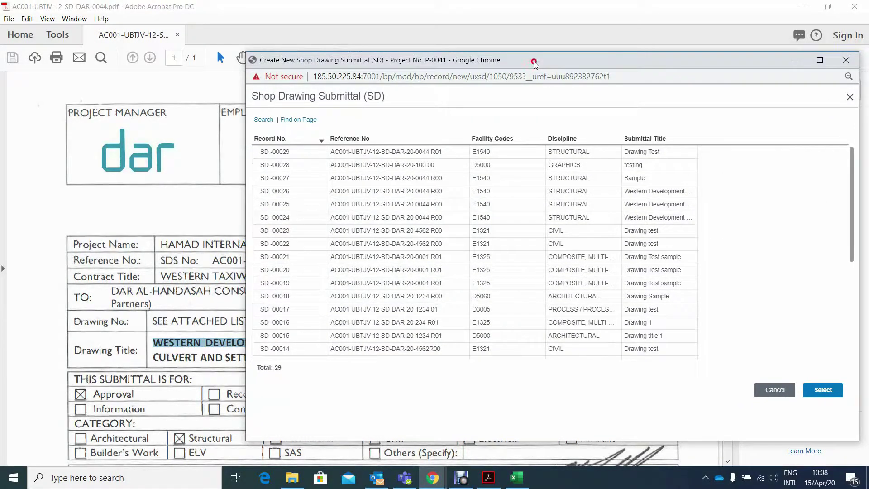
click(774, 391)
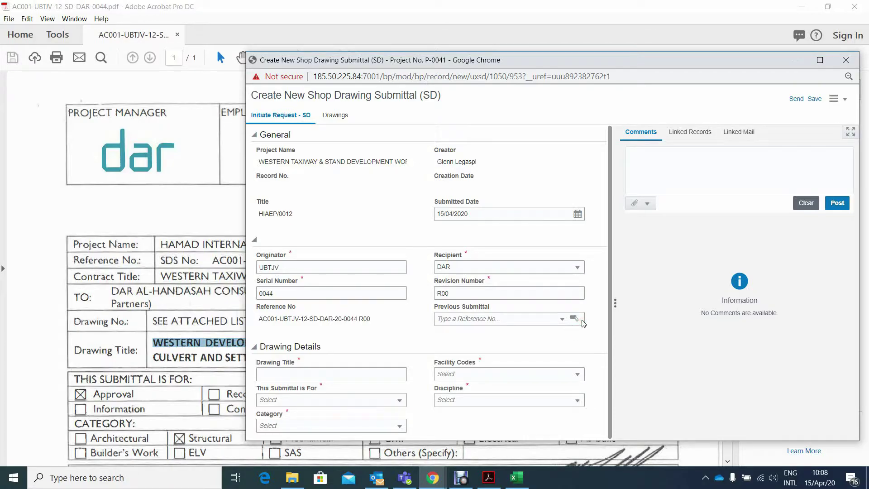
click(288, 374)
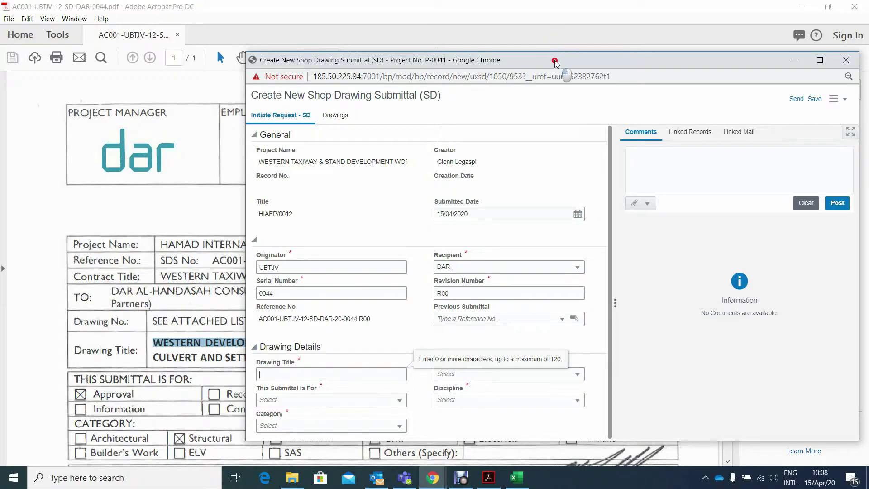
drag(556, 60, 687, 32)
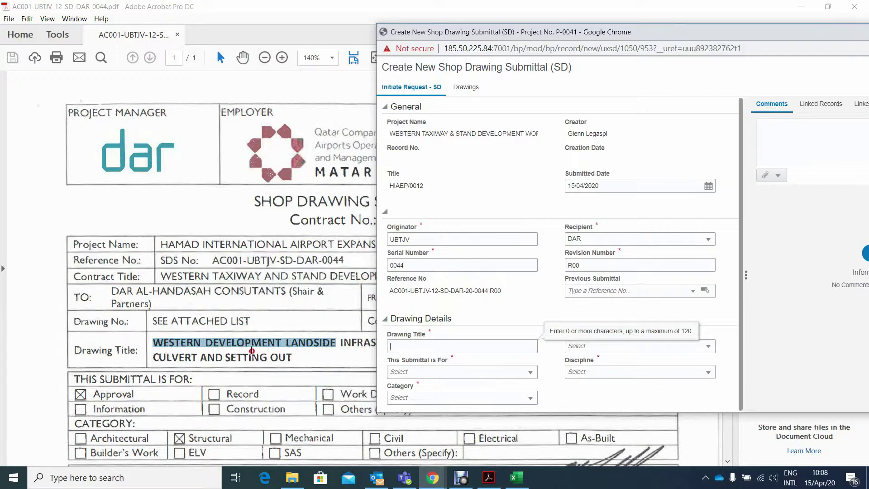
click(178, 354)
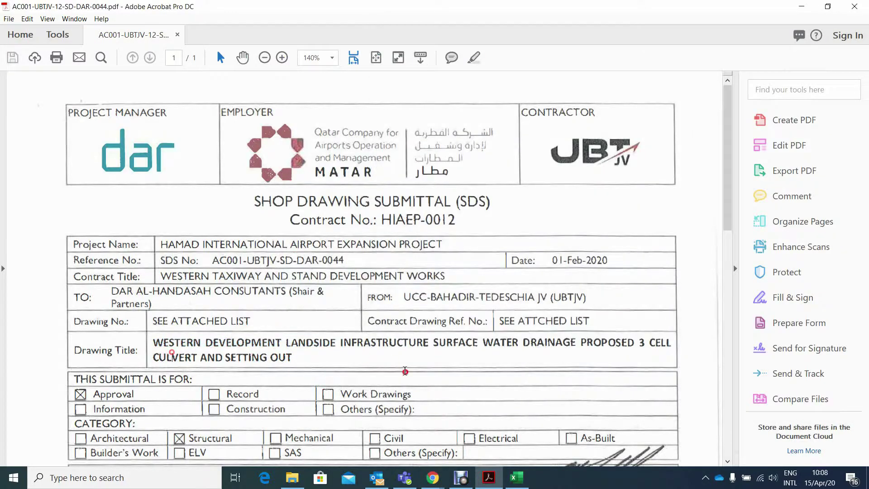
click(524, 484)
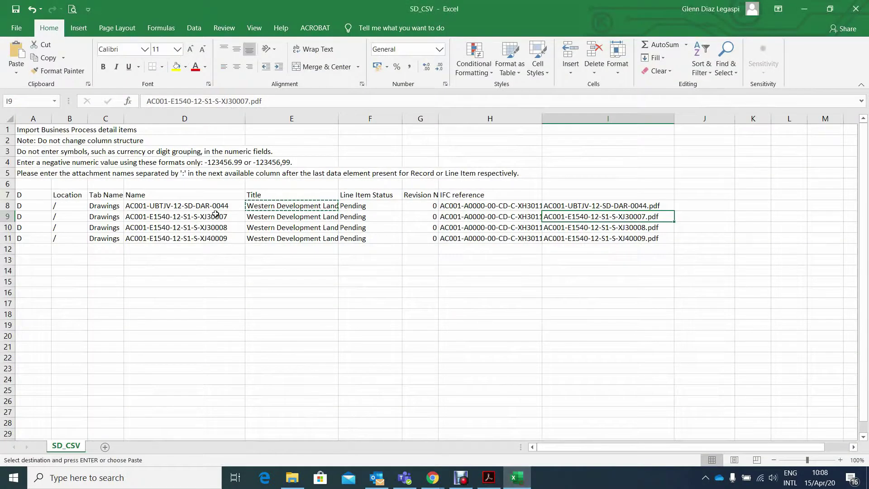
key(ctrl+c)
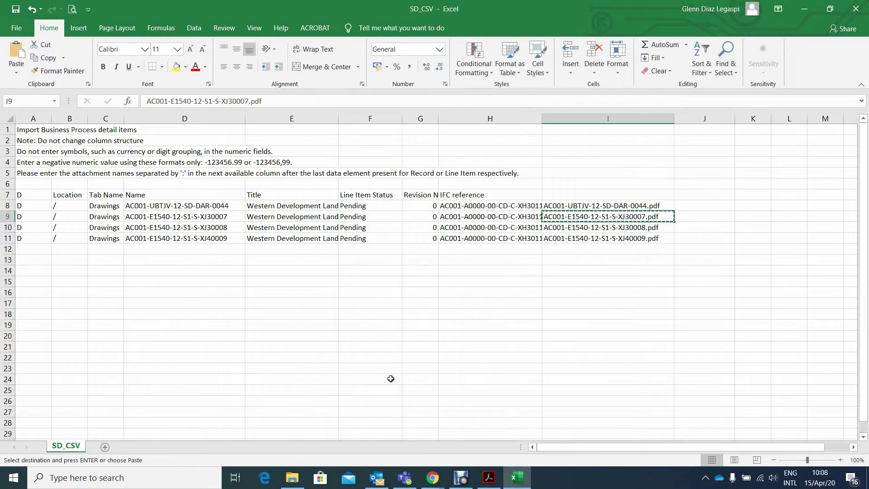
mouse_move(438, 481)
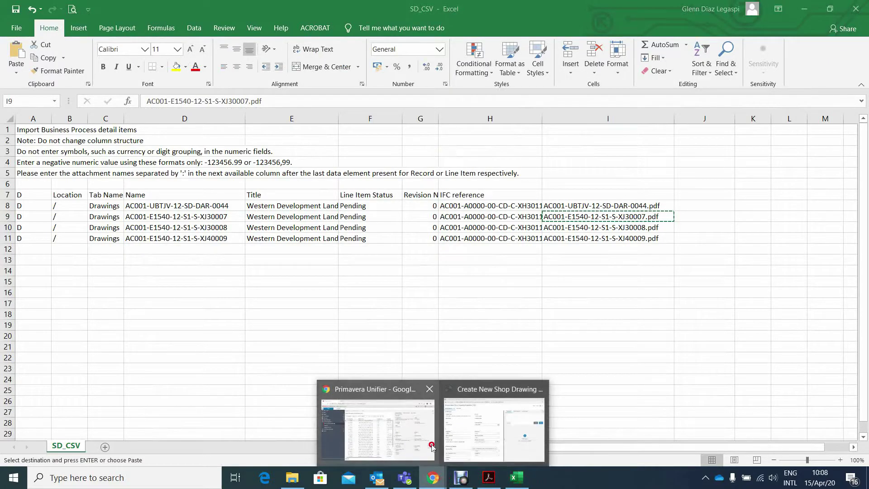
click(378, 425)
click(463, 448)
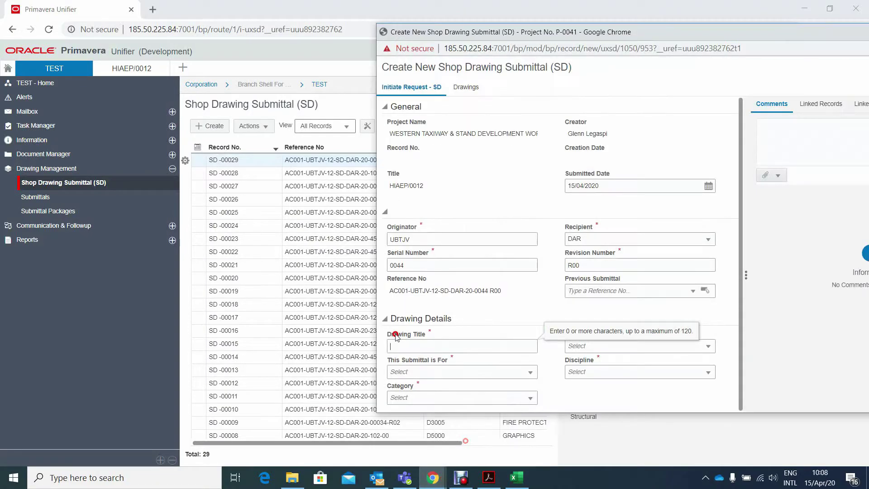
key(ctrl+v)
click(578, 346)
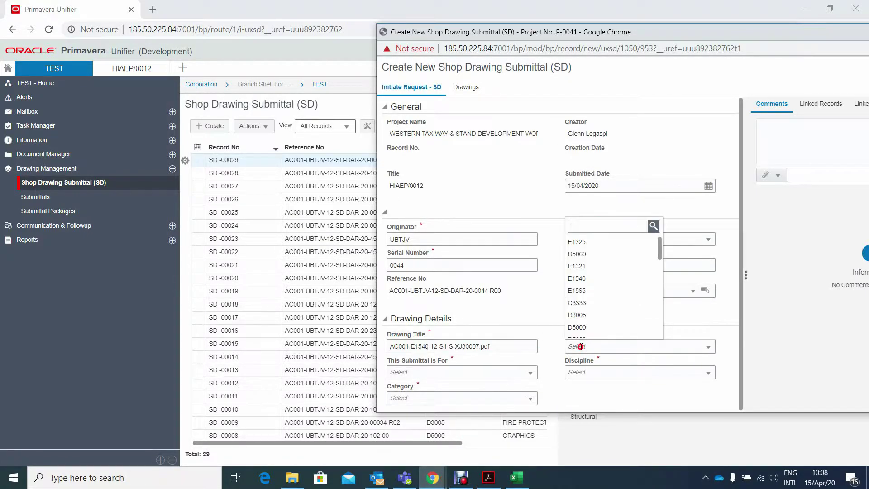
click(508, 348)
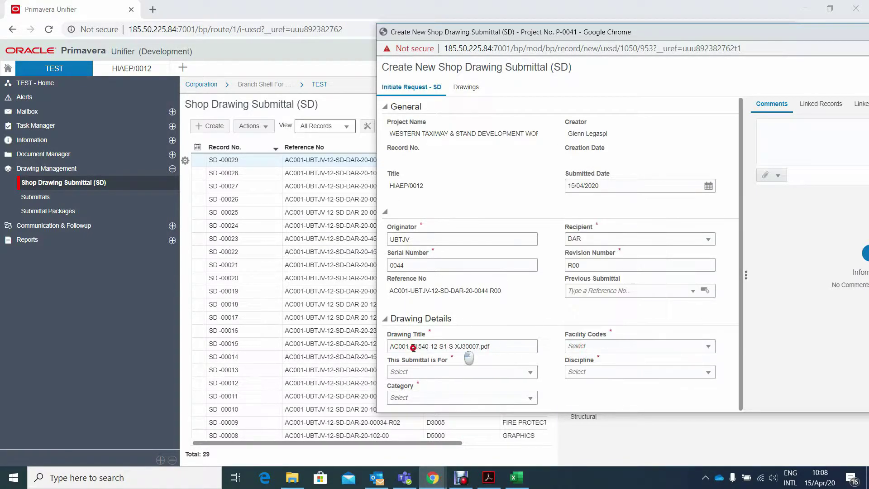
drag(511, 348, 334, 354)
key(BackSpace)
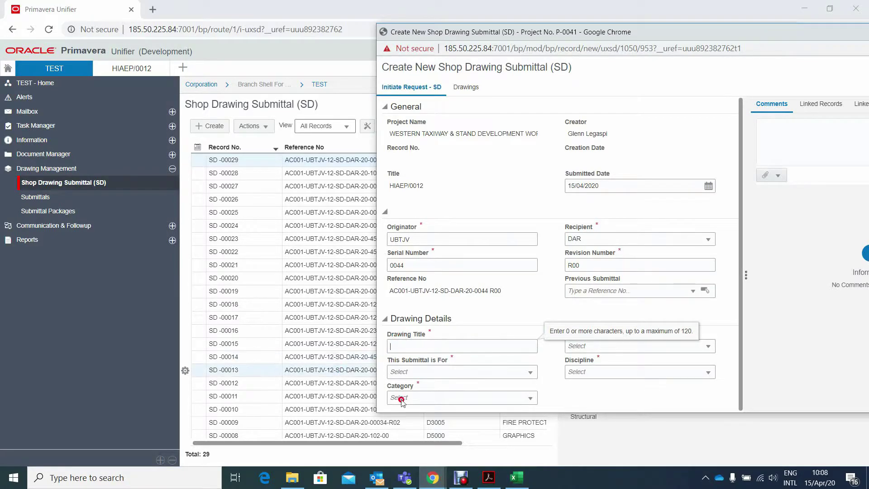
Step: Copy the title "Western Development Landside Infrastructure Surface Water Drainage Proposed 3 Cell Culvert and setting Out" from SD_CSV in Excel into Unifier's Drawing Title
click(516, 477)
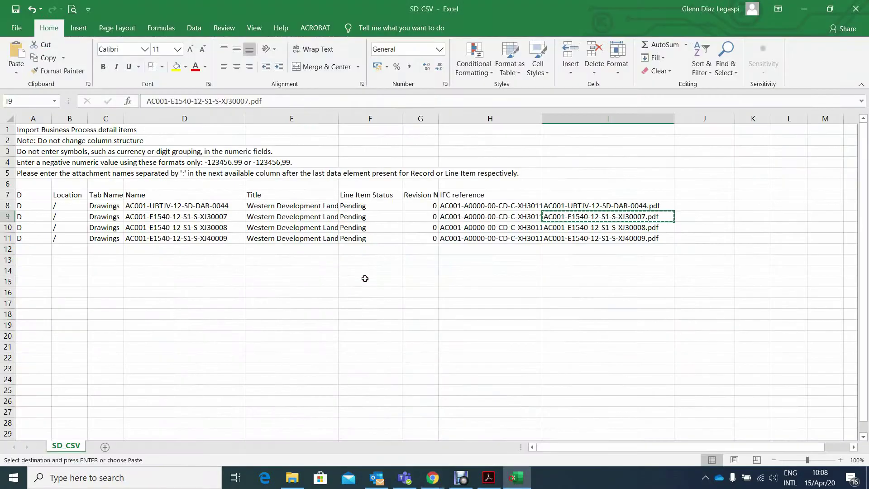
click(265, 207)
drag(507, 101, 145, 102)
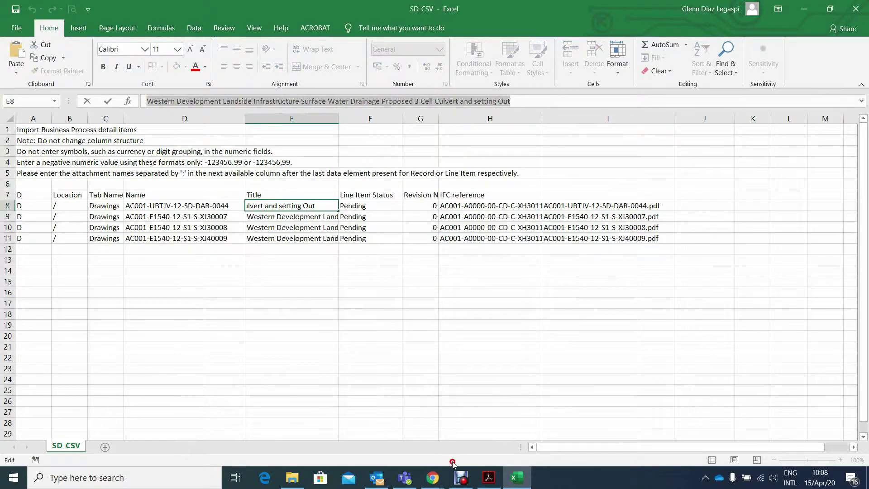
click(432, 477)
click(425, 457)
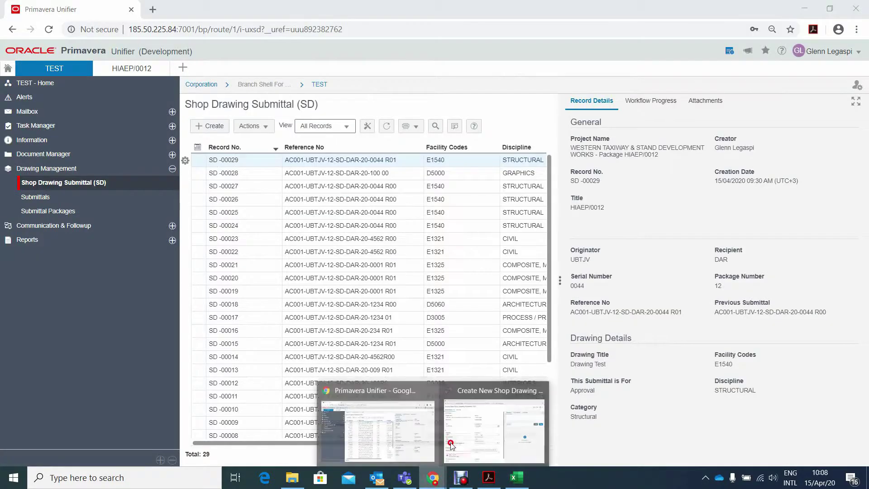
click(487, 422)
key(ctrl+v)
Step: Search the facility codes for E1540 and assign it to the submittal's drawing details
click(709, 346)
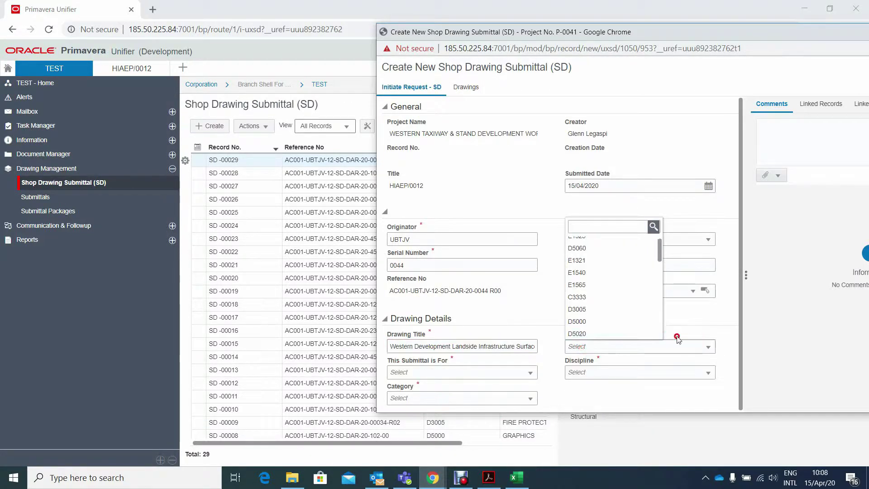
click(709, 346)
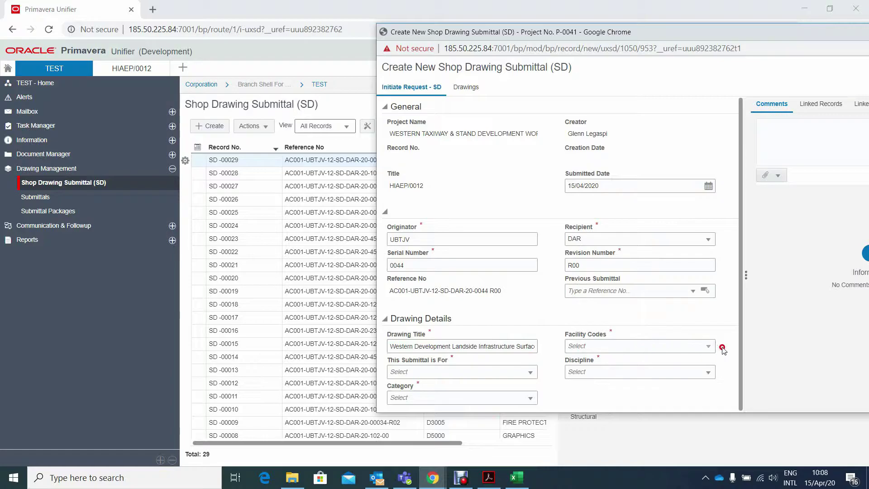
click(709, 346)
text(e1640)
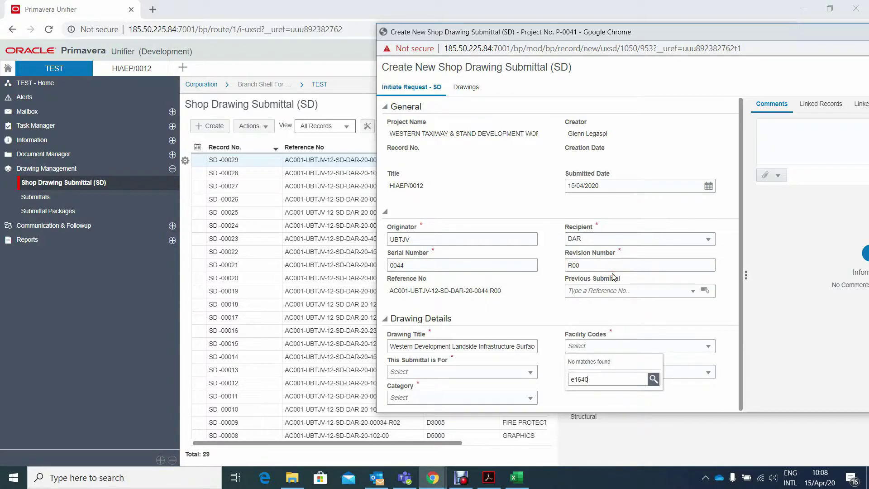
key(BackSpace)
text(5)
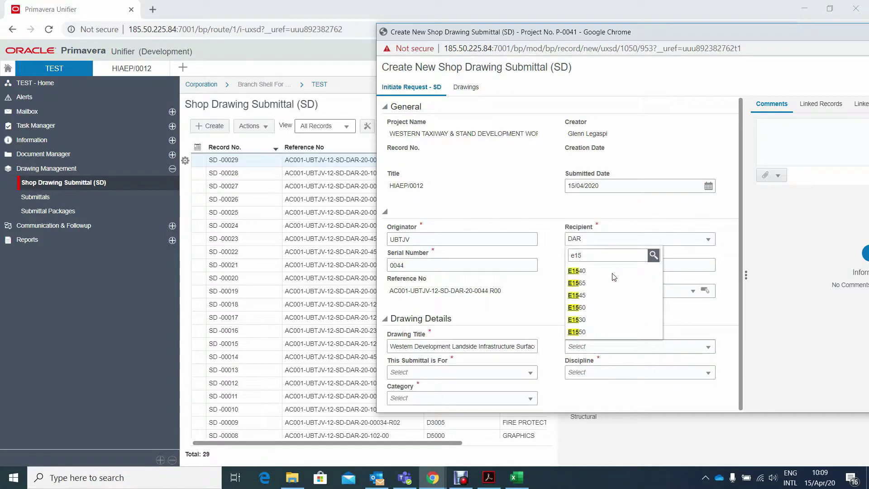
text(40)
click(581, 379)
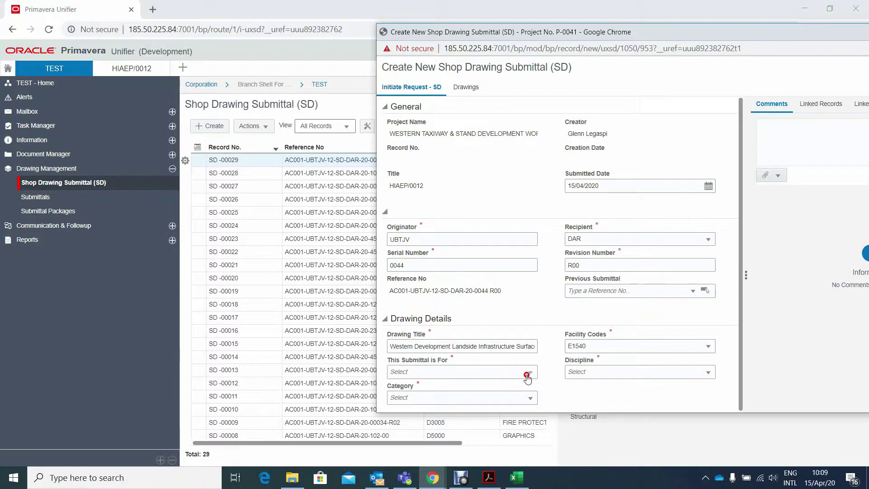
Step: Set This Submittal is For to Approval and the discipline to STRUCTURAL in the drawing details
click(529, 373)
click(417, 309)
click(566, 372)
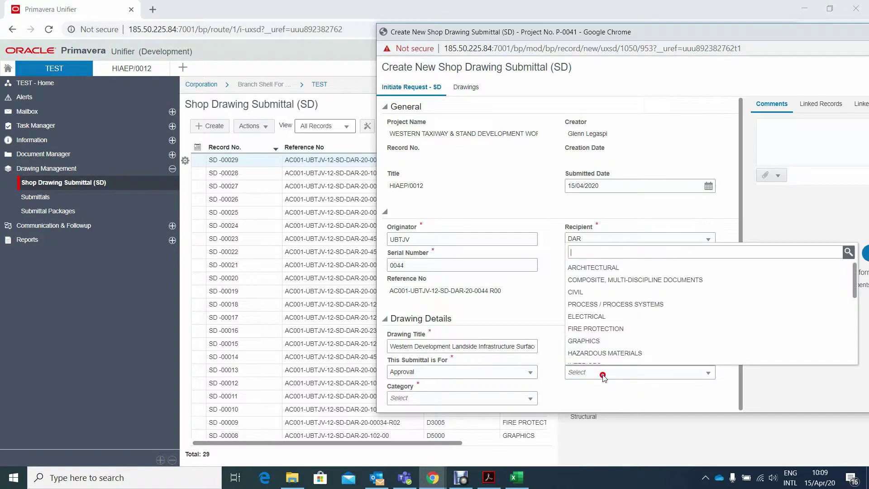
text(str)
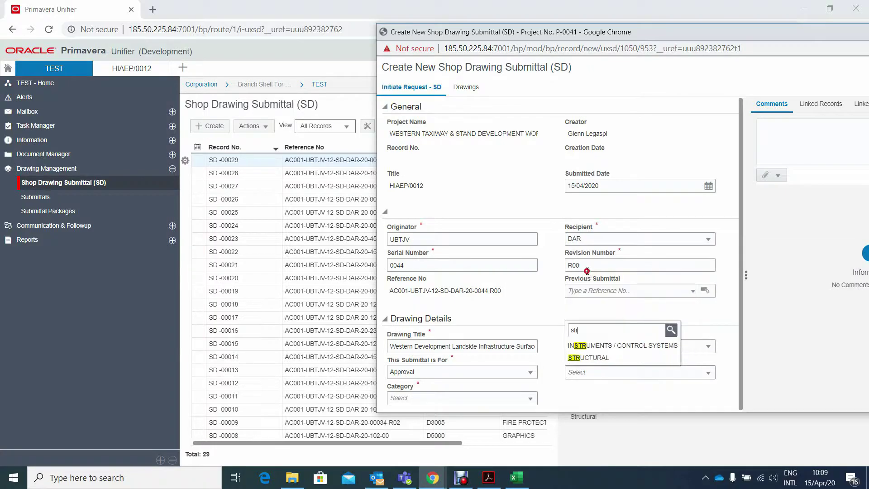
click(584, 354)
Step: Set the submittal's category to Structural in the drawing details
click(529, 399)
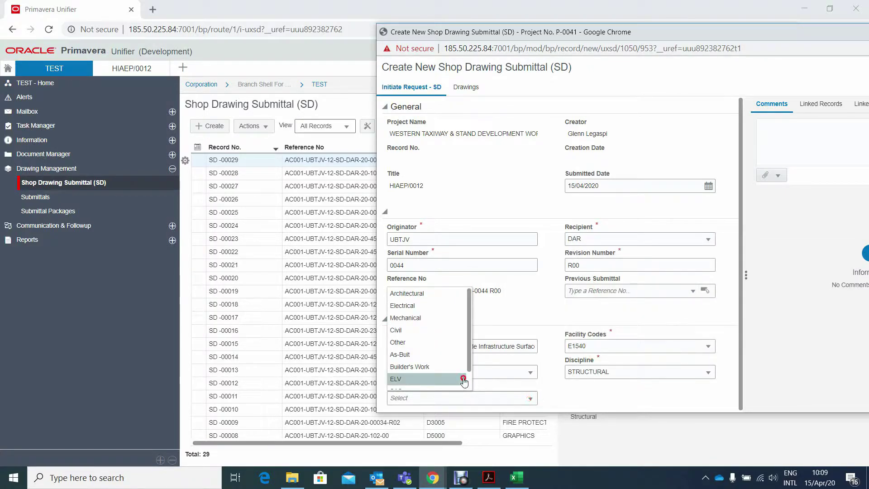
text(str)
click(402, 385)
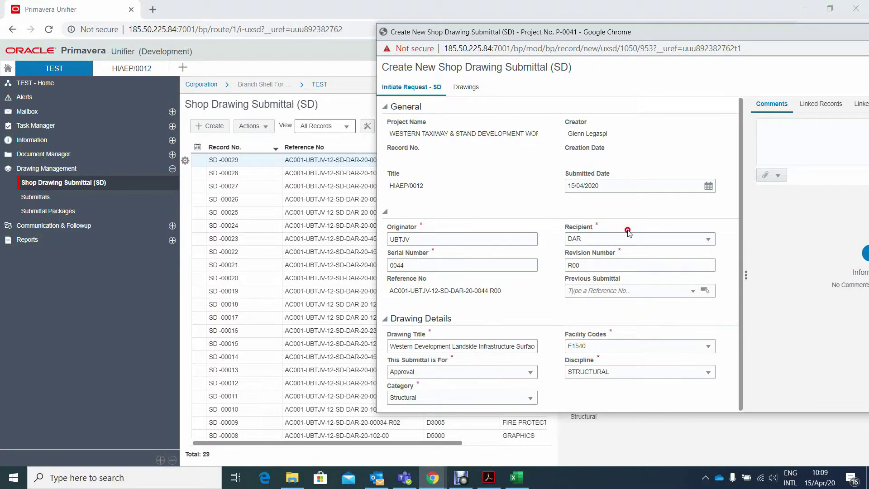
Step: Bring the whole submittal form into view and open its list of drawings
mouse_move(712, 33)
mouse_down()
mouse_move(538, 71)
mouse_move(504, 67)
mouse_up()
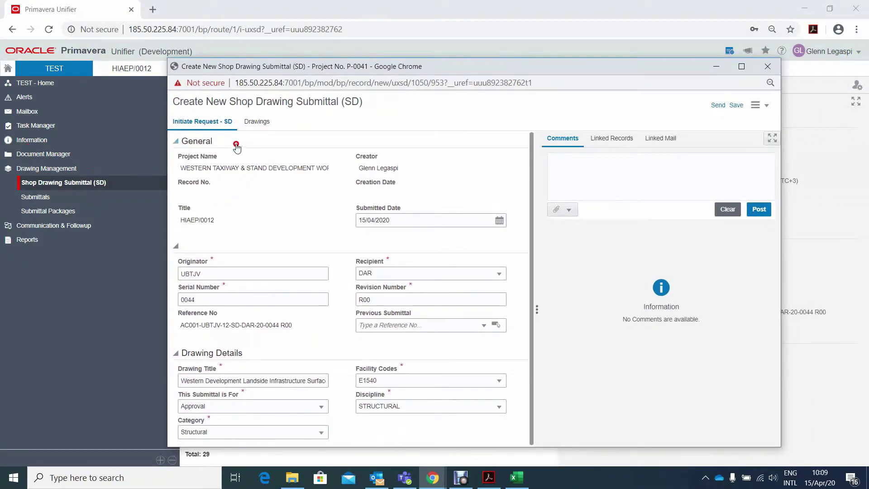
click(256, 122)
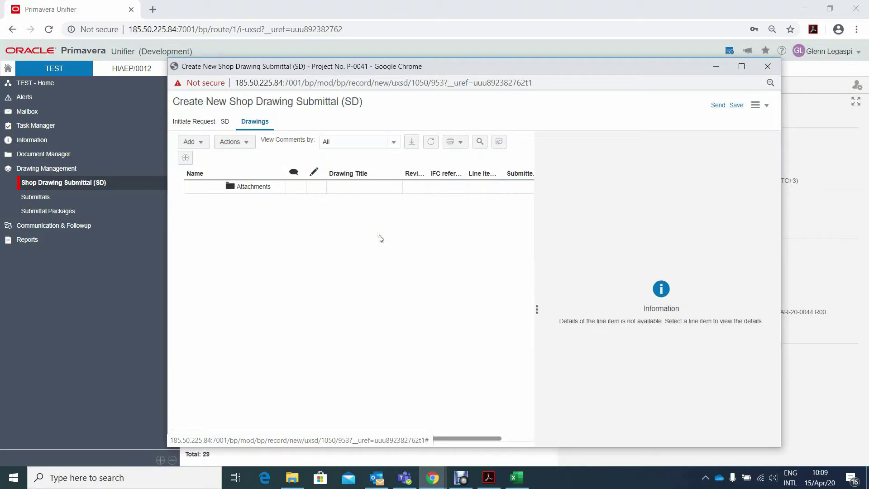
click(291, 222)
Step: Start a new drawing line item and attach AC001-UBTJV-12-SD-DAR-0044 from the SAMPLE DRAWINGS folder to it
click(201, 144)
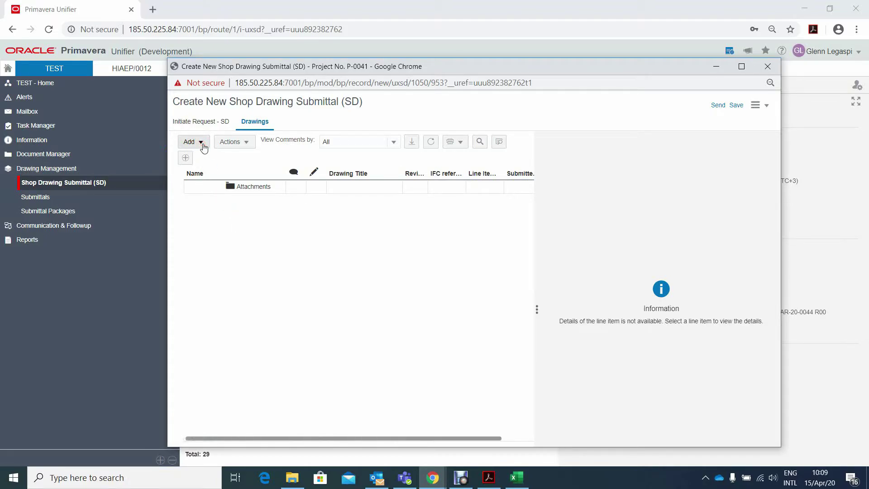
click(201, 144)
click(201, 144)
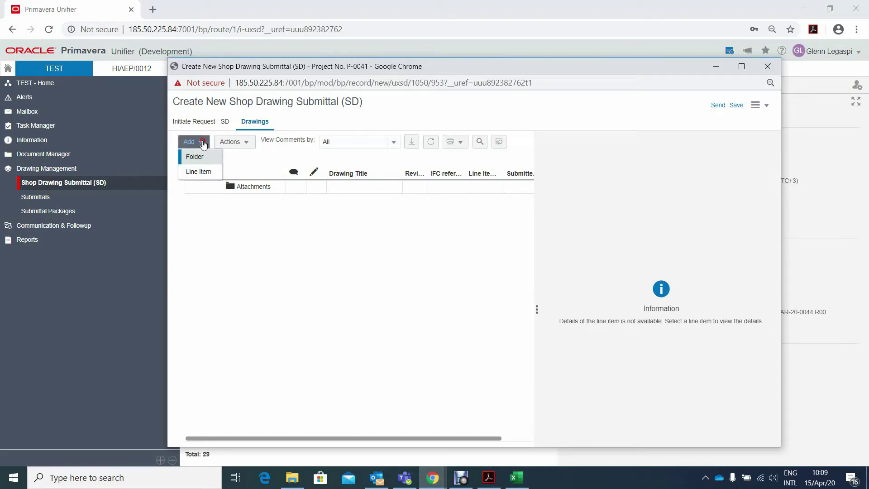
click(198, 173)
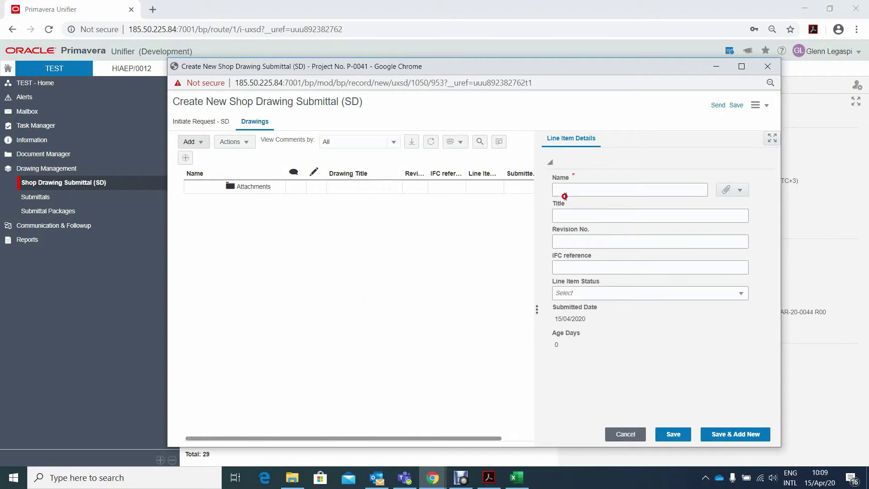
click(728, 190)
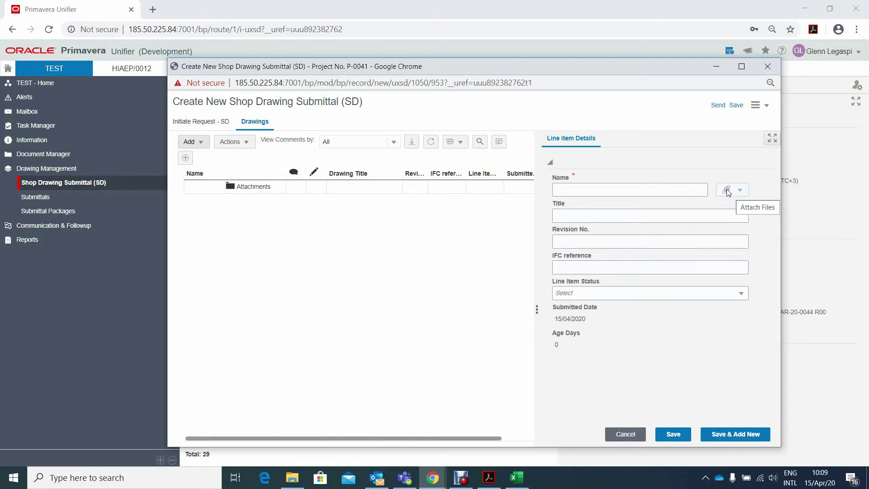
click(689, 208)
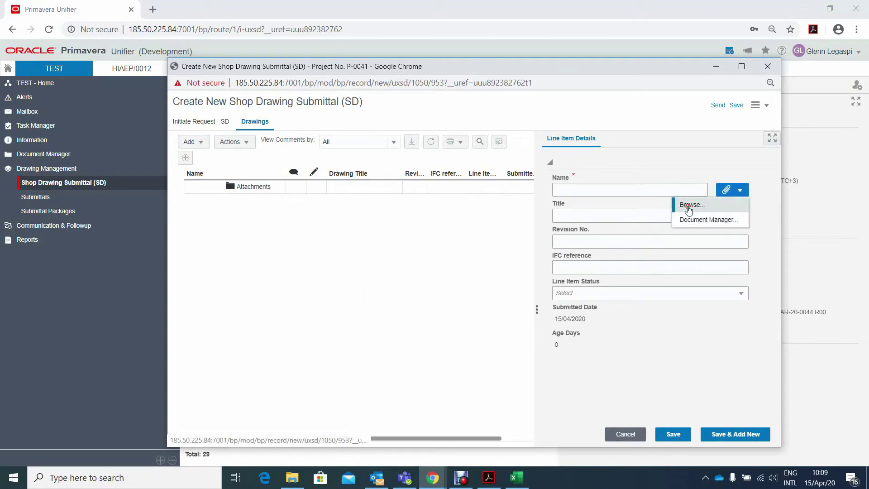
click(405, 135)
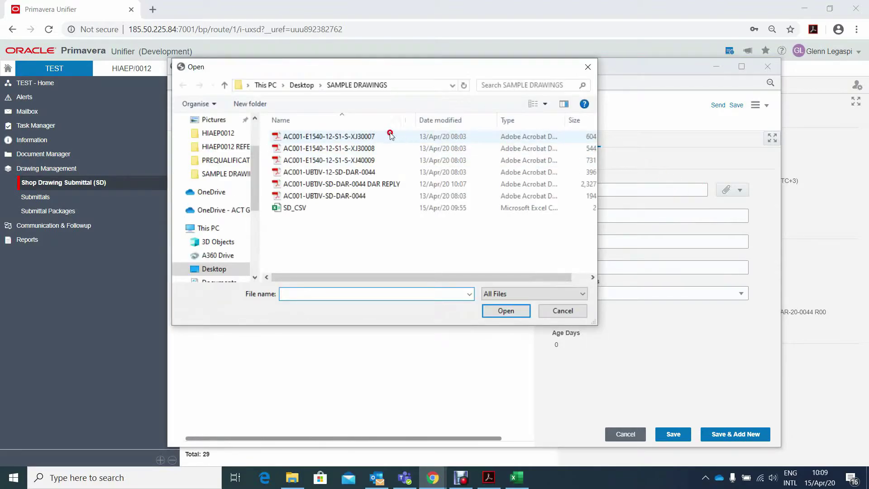
click(356, 172)
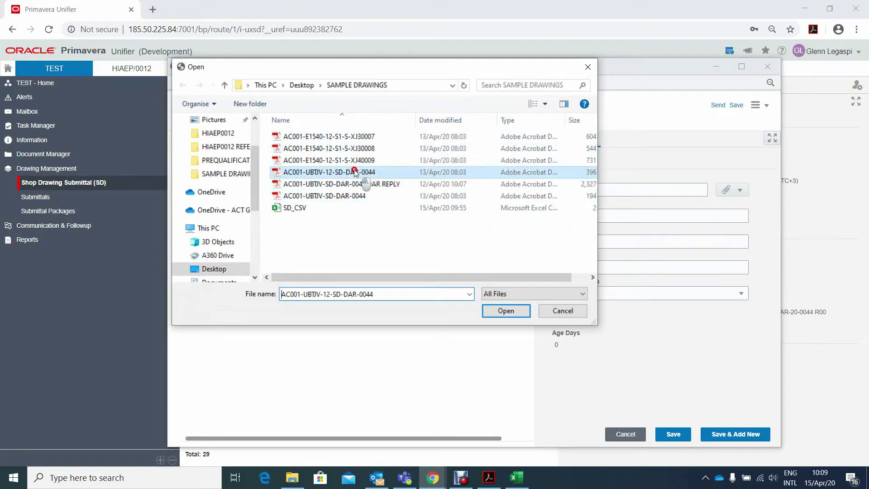
click(512, 313)
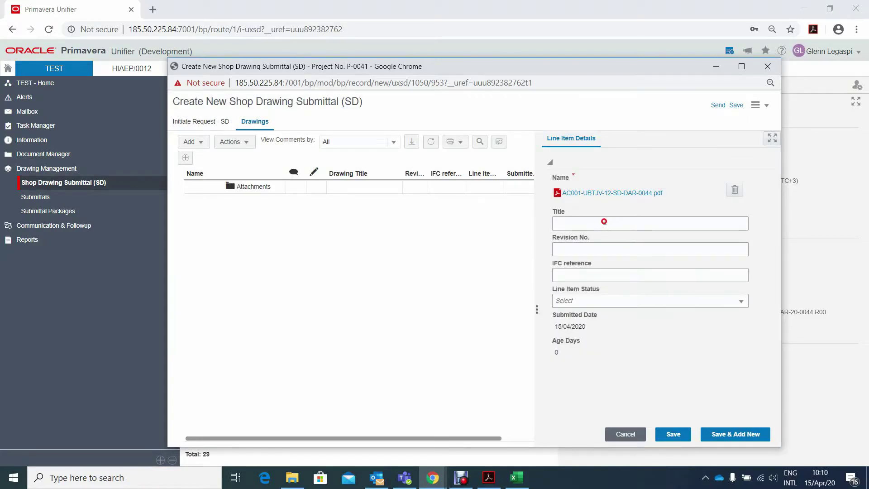
Step: Remove the attached PDF from the new line item and cancel the entry without filling in its title or revision
click(604, 222)
click(583, 249)
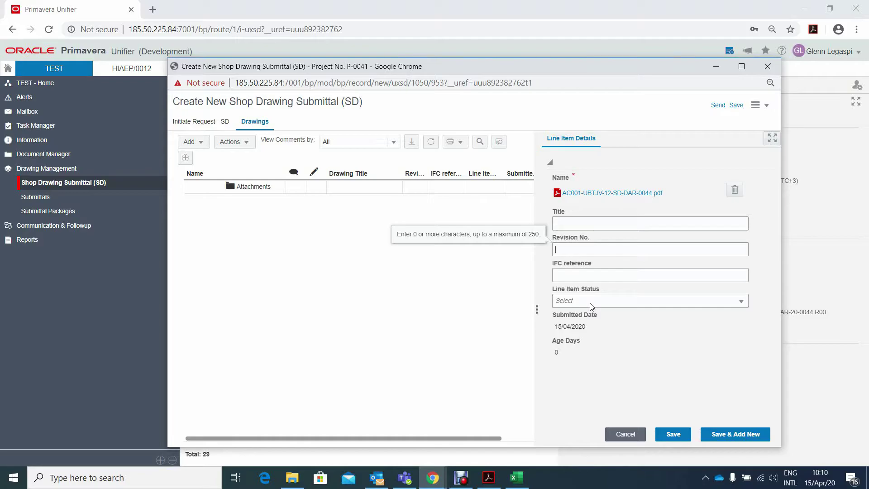
click(626, 434)
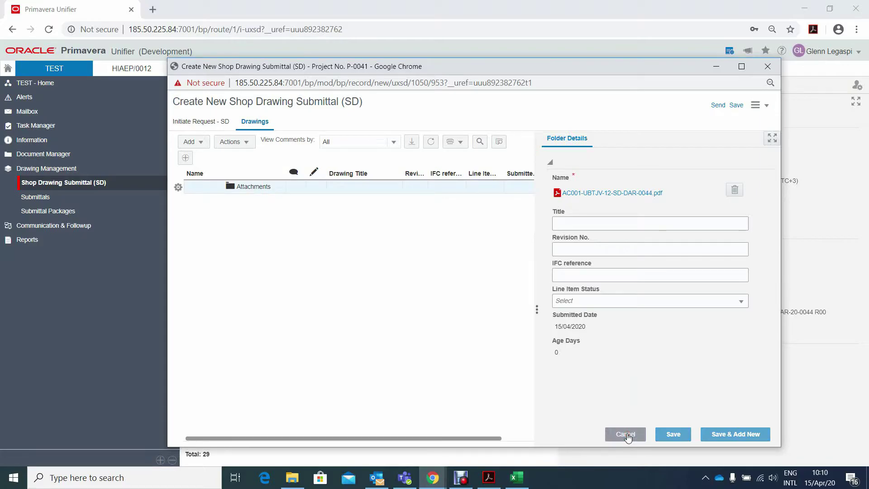
click(425, 310)
click(622, 433)
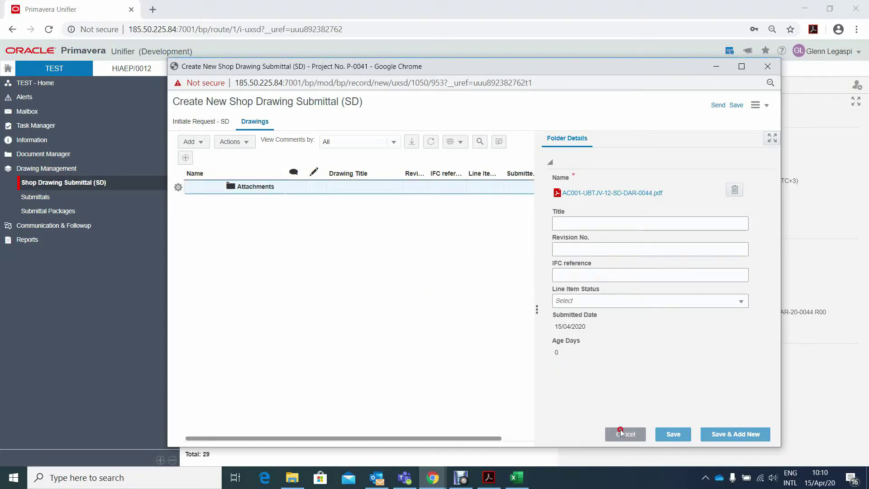
click(744, 189)
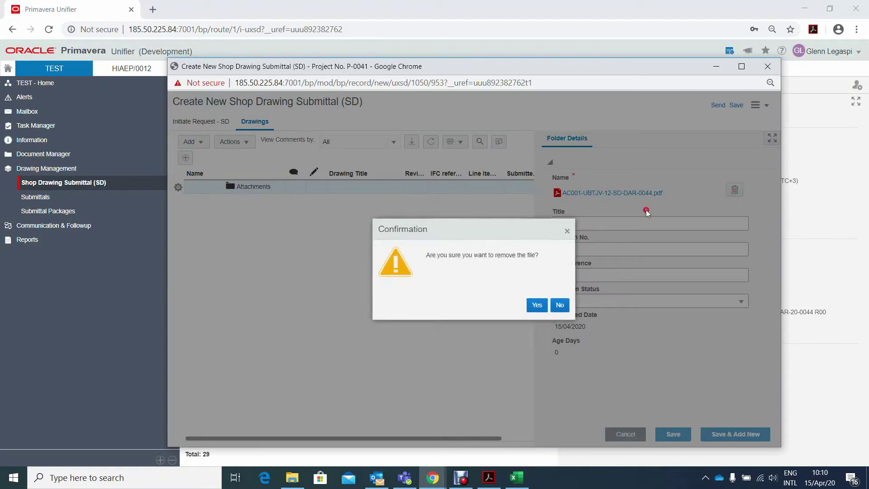
click(536, 306)
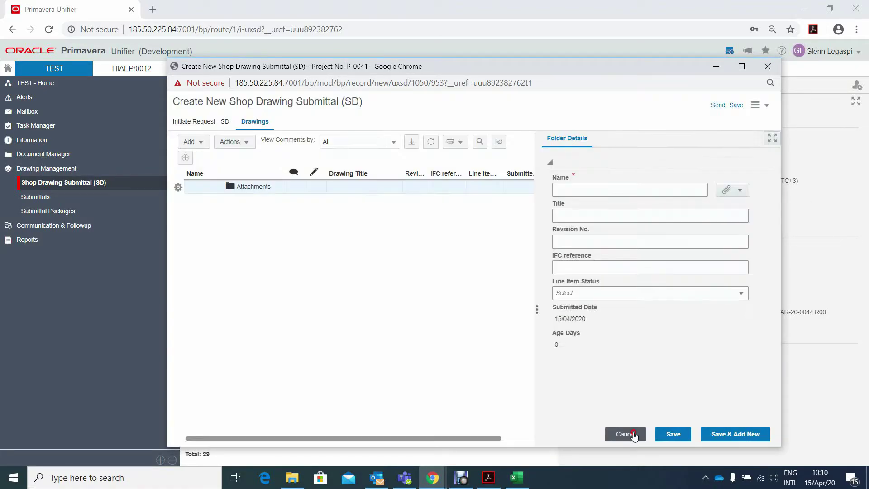
click(633, 435)
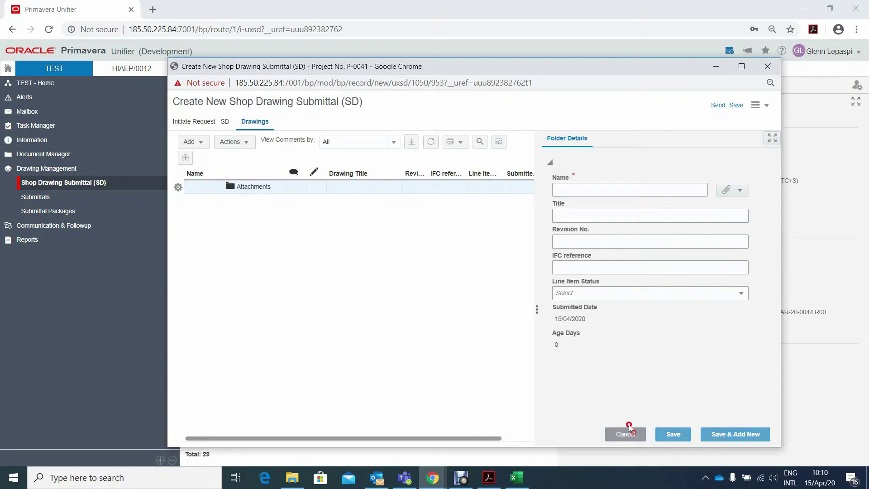
Step: Import the drawing list from SD_CSV in the SAMPLE DRAWINGS folder and continue to adding its attachments
click(247, 143)
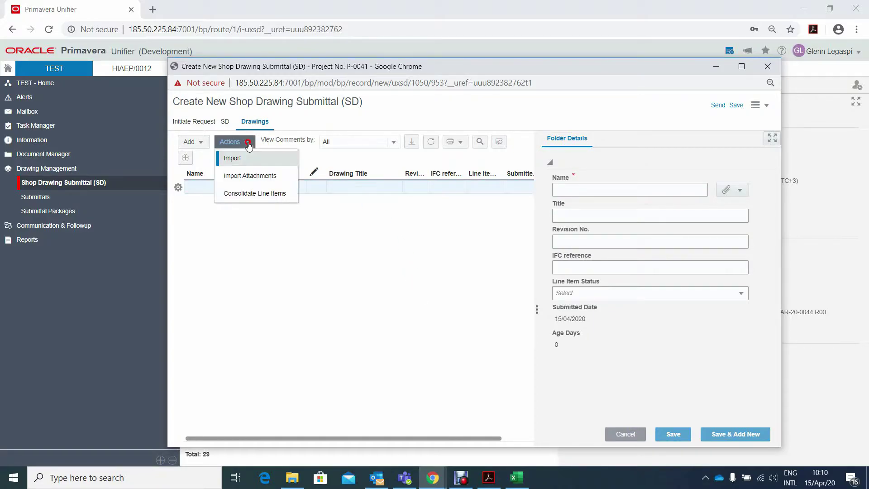
click(234, 161)
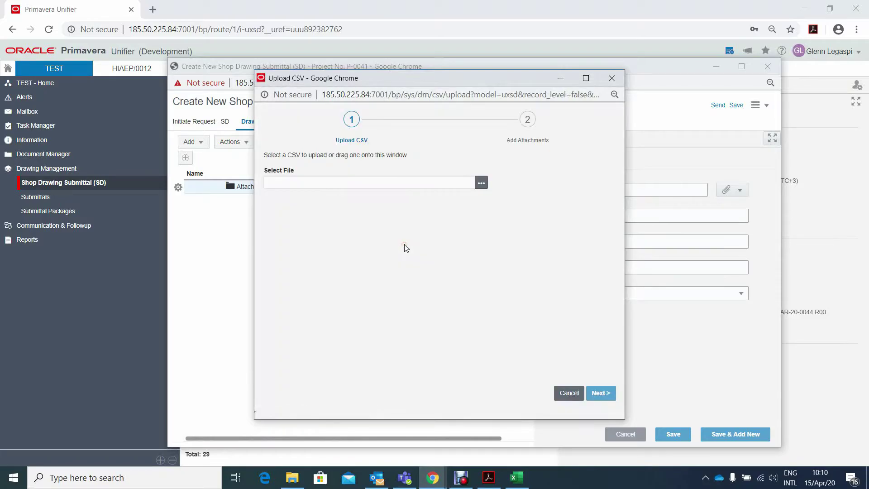
click(482, 185)
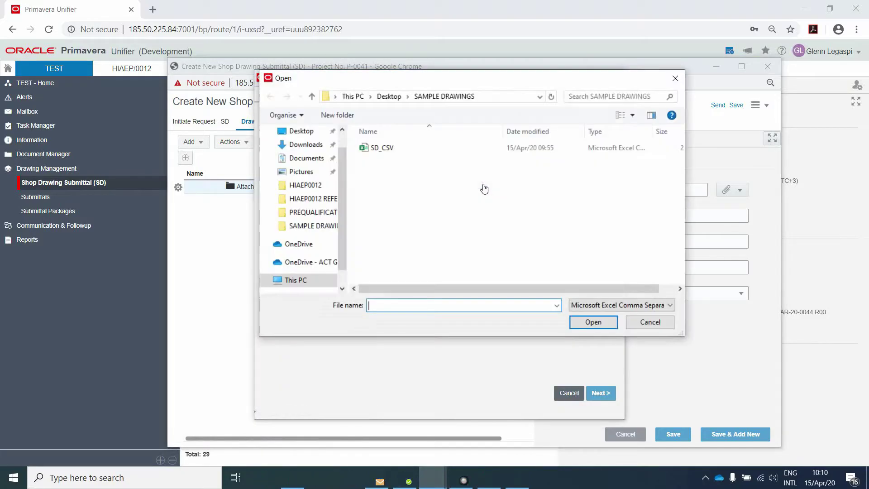
click(381, 148)
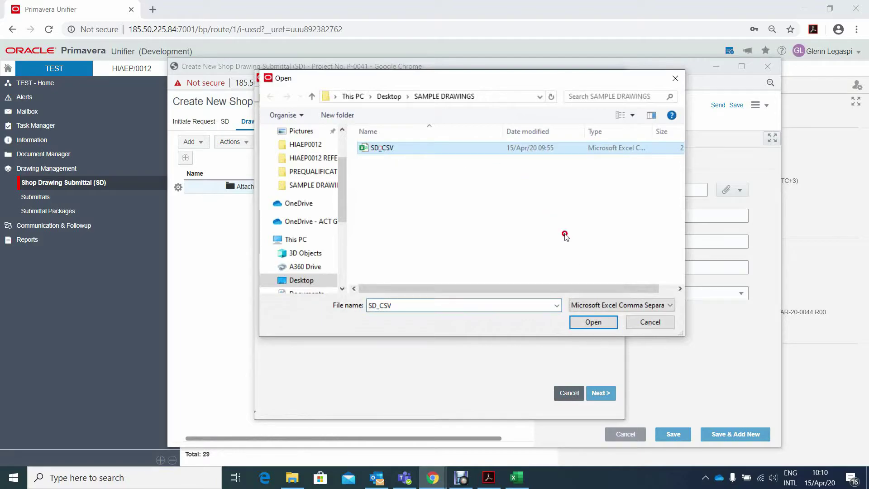
click(594, 323)
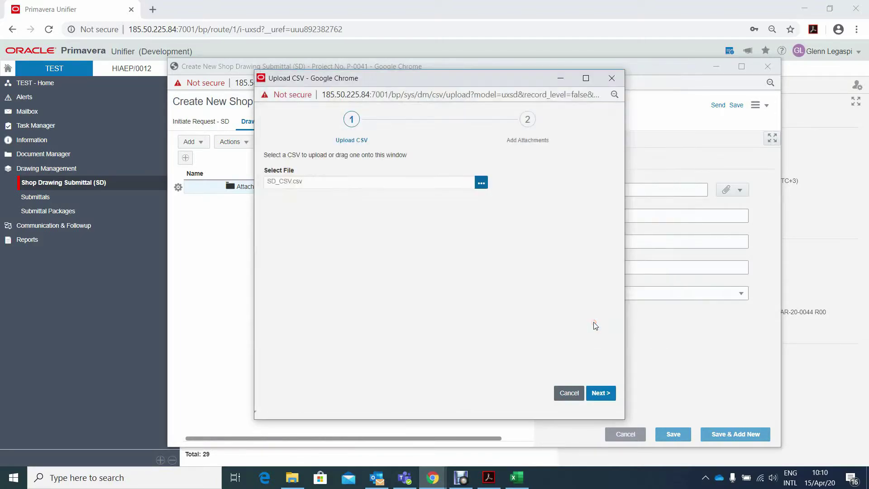
click(599, 393)
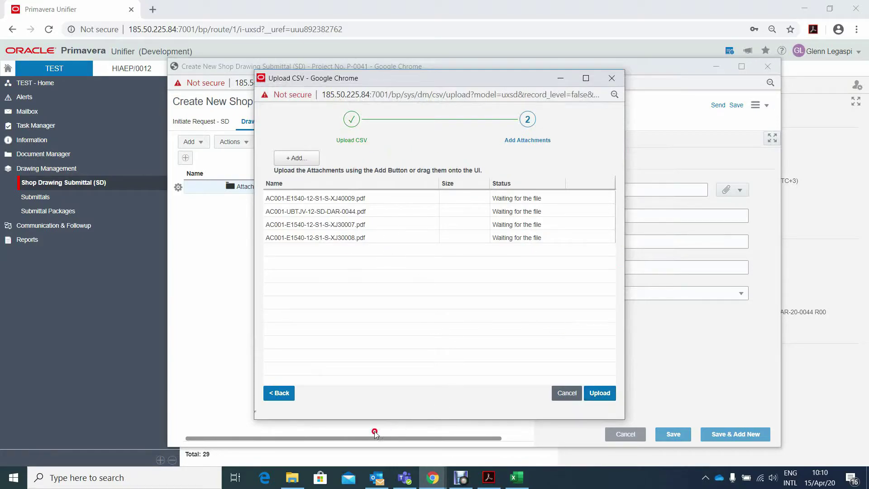
Step: Add the PDFs AC001-E1540-12-S1-S-XJ30007, XJ30008, XJ40009 and AC001-UBTJV-12-SD-DAR-0044 to the CSV import, upload them and return to the submittal form
click(292, 477)
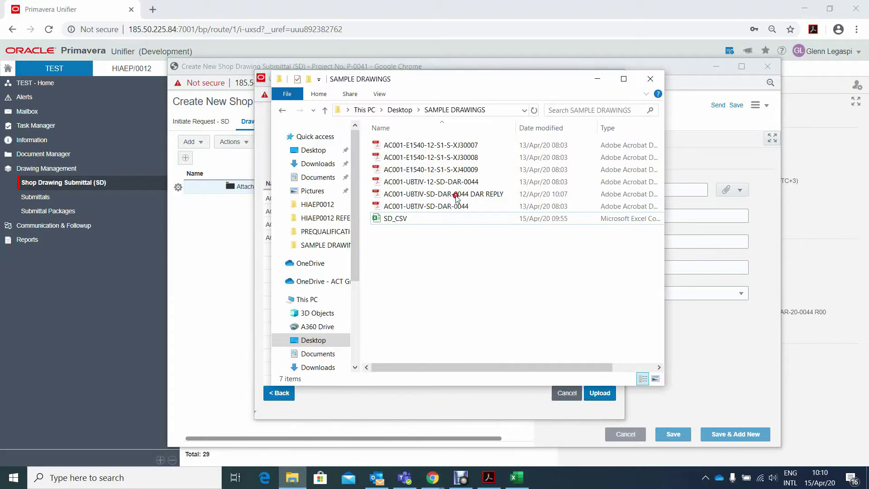
drag(518, 83, 774, 115)
drag(717, 177, 395, 233)
shift+click(720, 215)
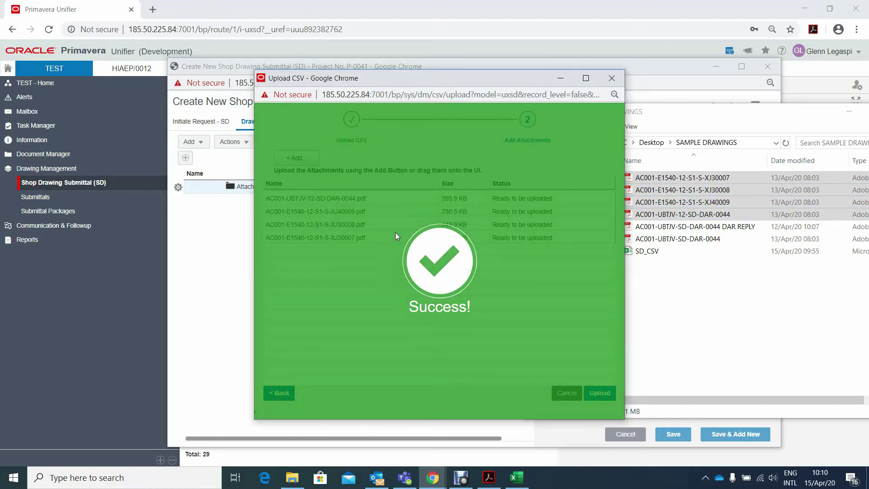
click(602, 393)
click(602, 393)
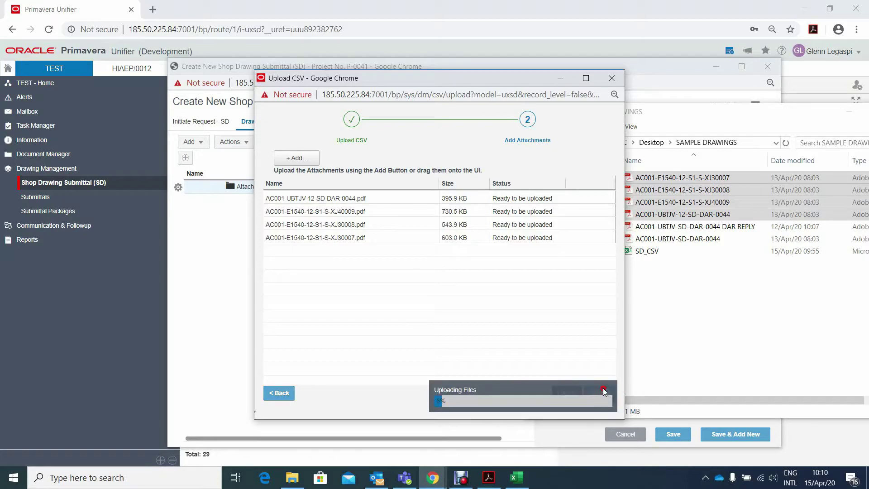
click(539, 296)
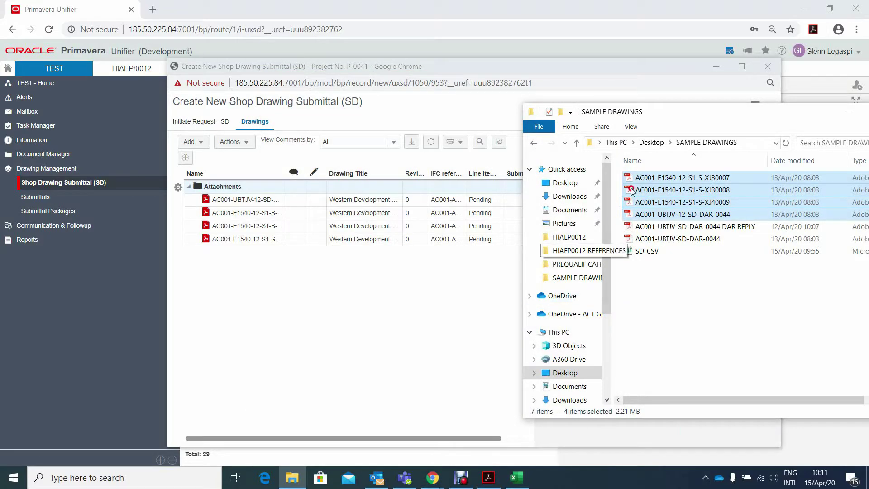
drag(747, 115, 493, 116)
click(654, 116)
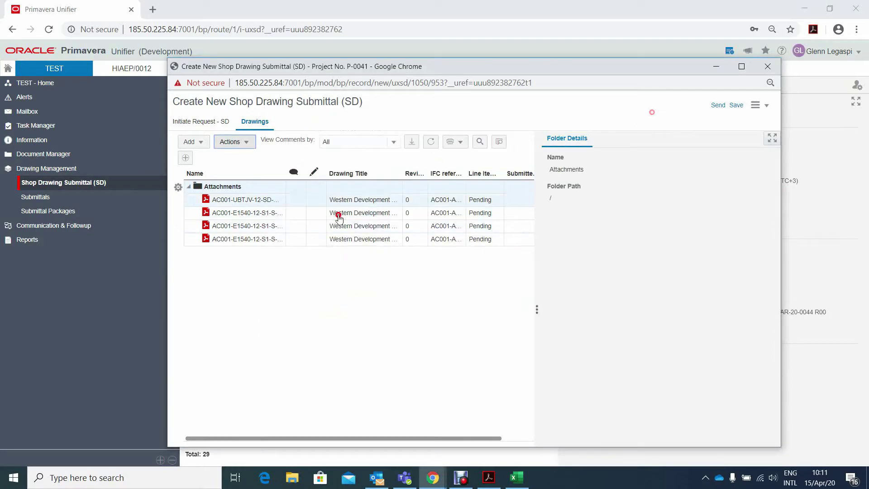
Step: Examine the line item details of each imported drawing, and open the attachments of AC001-E1540-12-S1-S-XJ40009
click(262, 207)
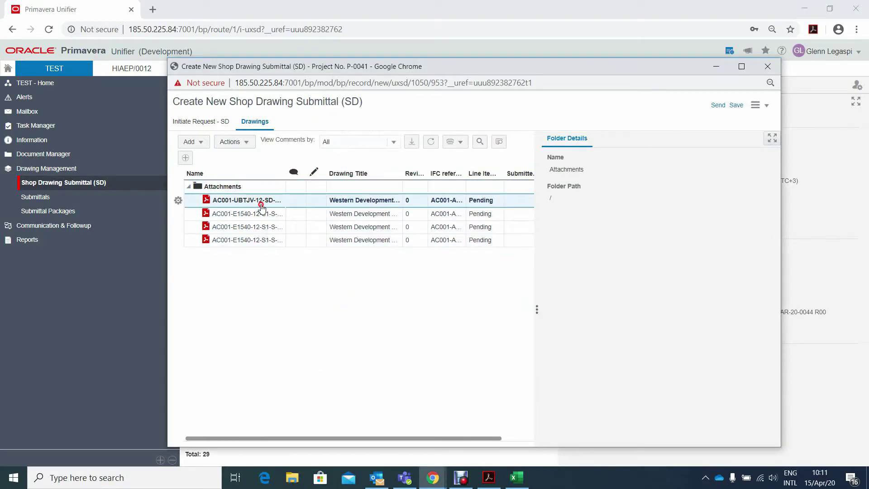
click(261, 213)
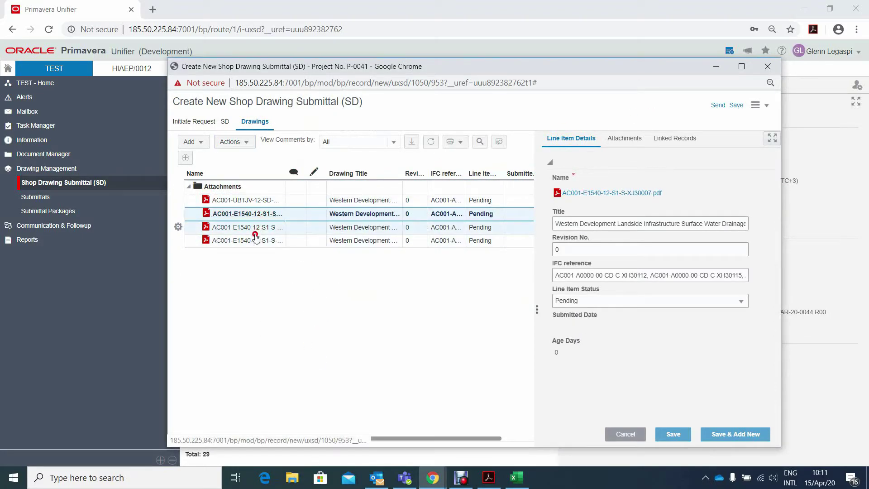
click(262, 227)
click(262, 241)
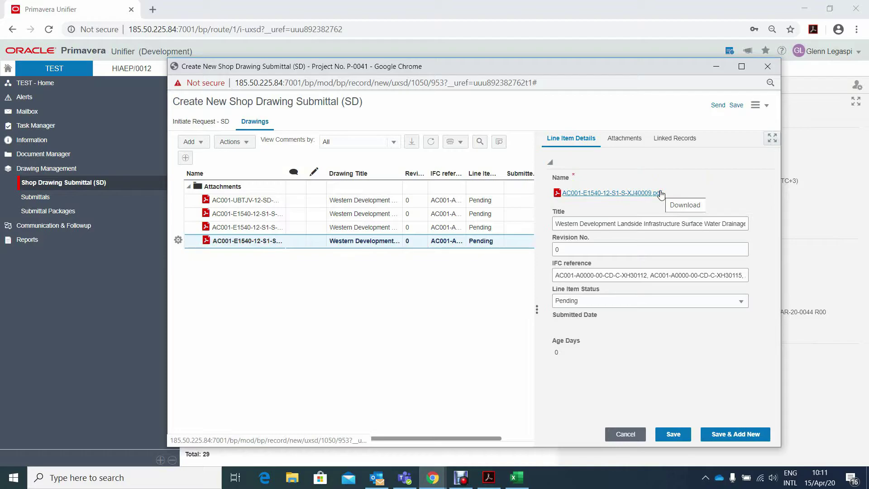
click(663, 173)
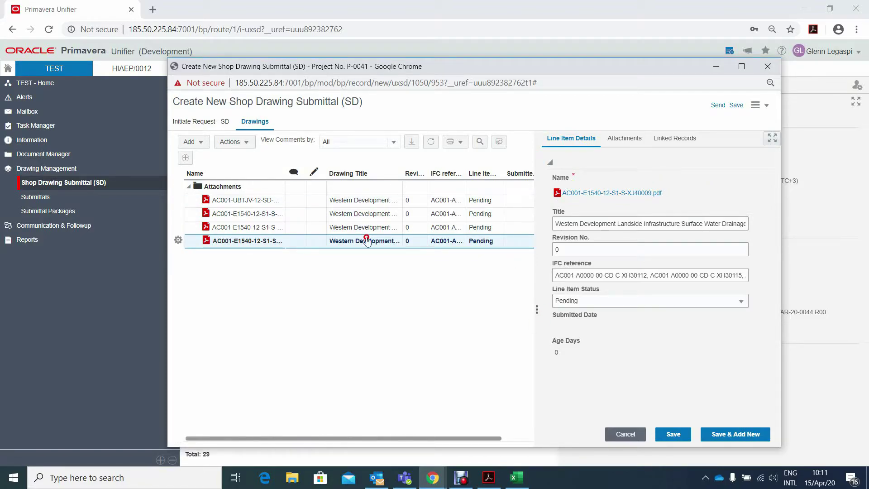
click(573, 143)
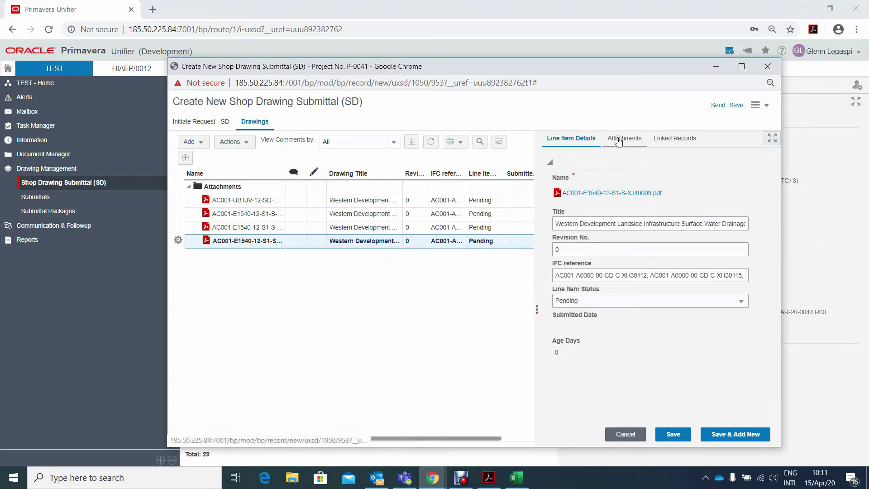
click(618, 139)
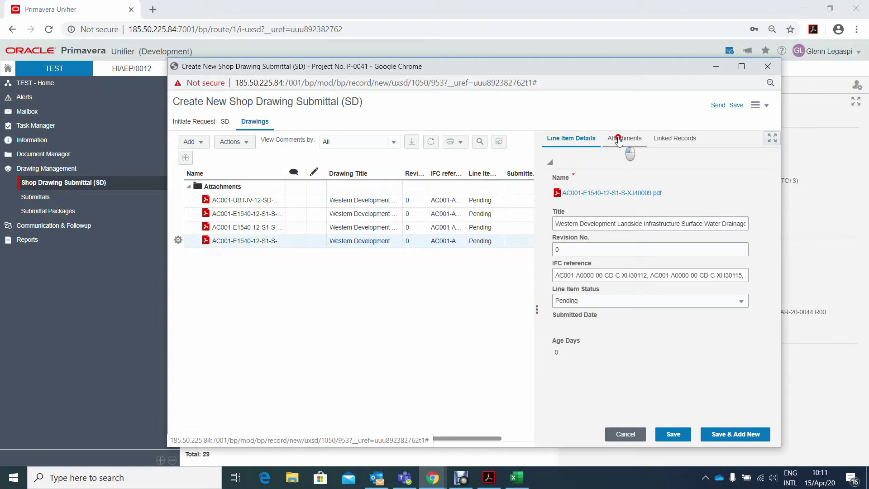
Step: Save the line item for drawing AC001-E1540-12-S1-S-XJ40009 and open its attachments
click(626, 141)
click(627, 362)
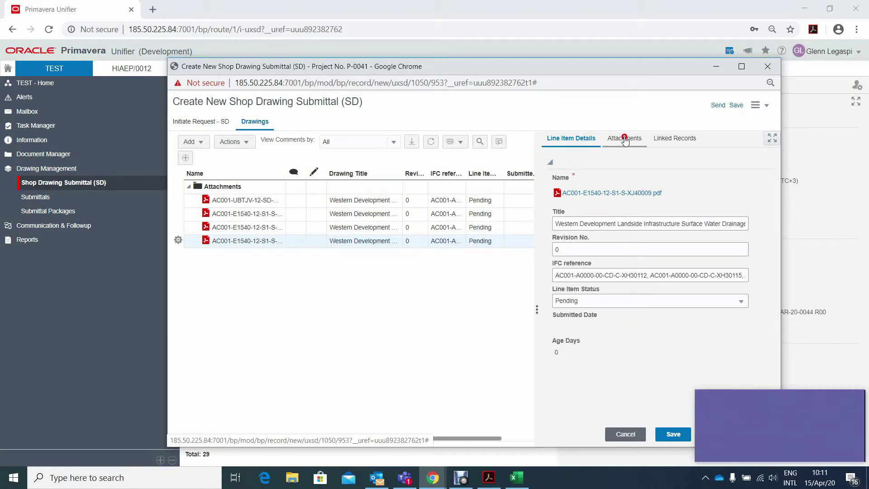
click(637, 224)
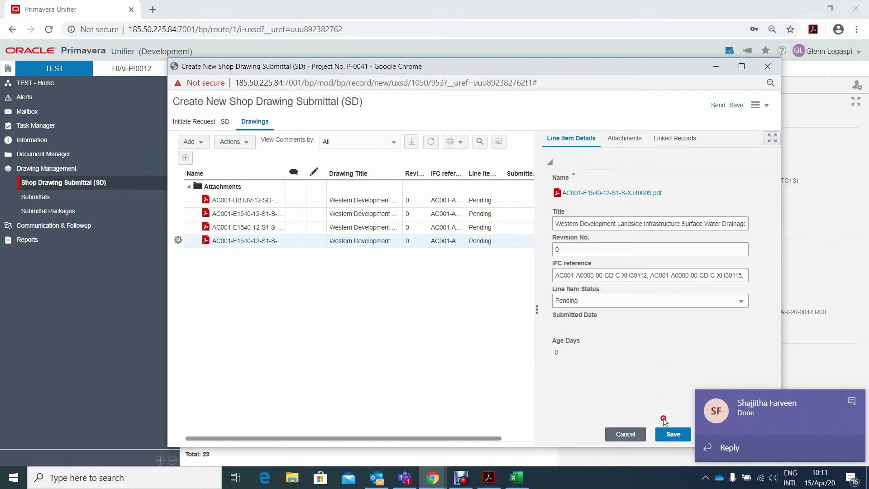
click(855, 401)
click(676, 434)
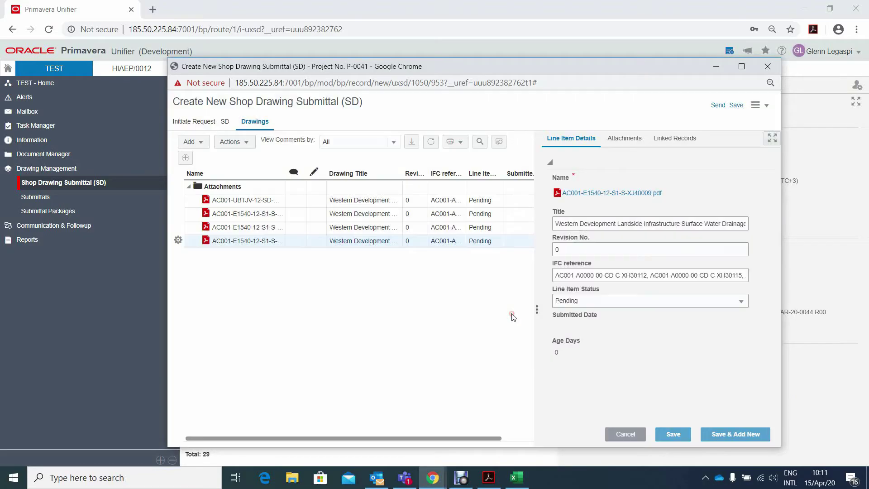
click(636, 201)
click(627, 139)
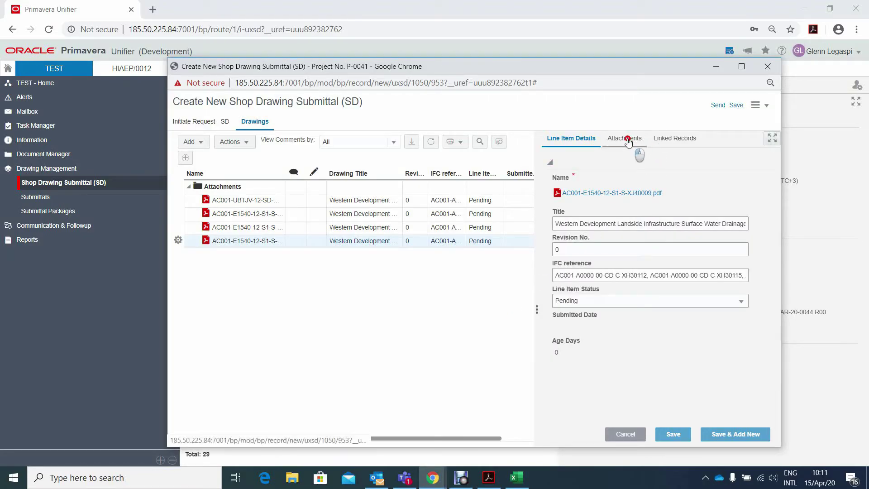
Step: Review the attached PDF AC001-E1540-12-S1-S-XJ40009, view XJ30008, AC001-UBTJV-12-SD-DAR-0044 and XJ30007 in the file viewer, and close it
click(550, 177)
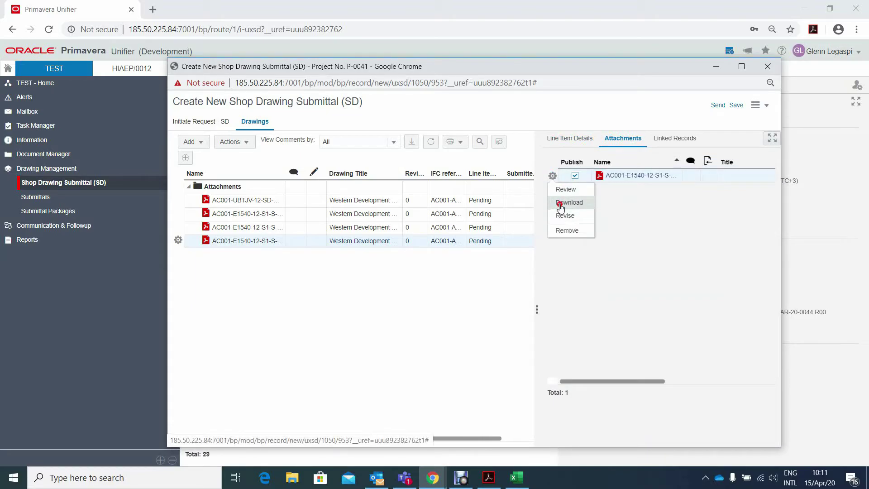
click(634, 138)
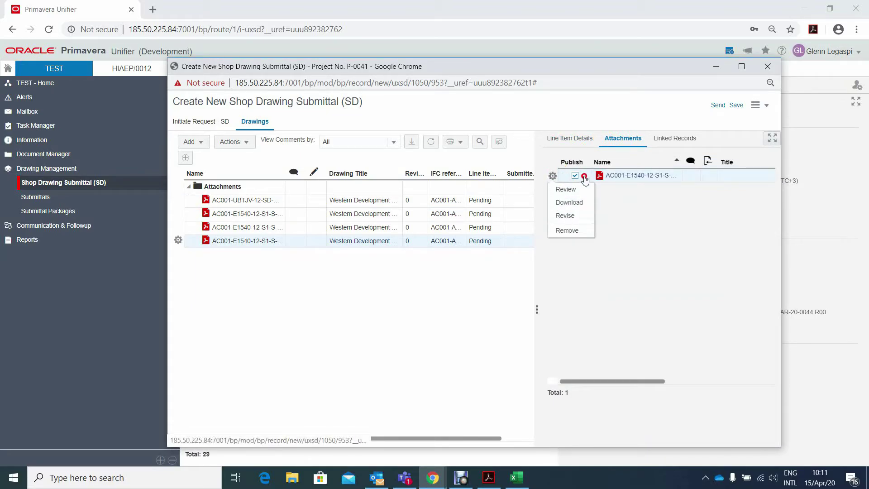
click(566, 190)
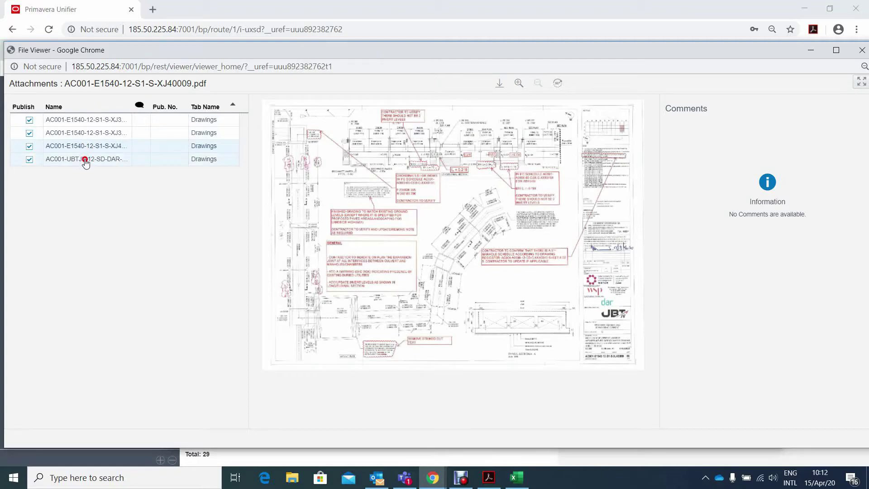
click(92, 134)
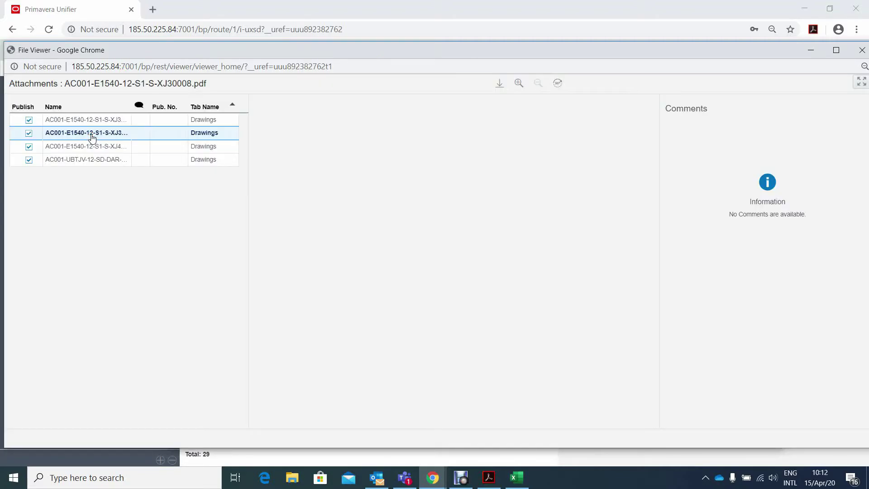
click(95, 160)
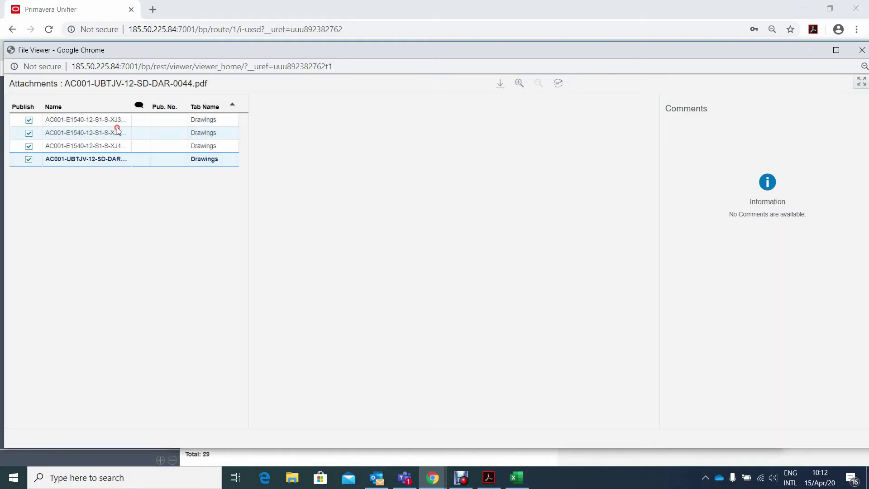
click(115, 121)
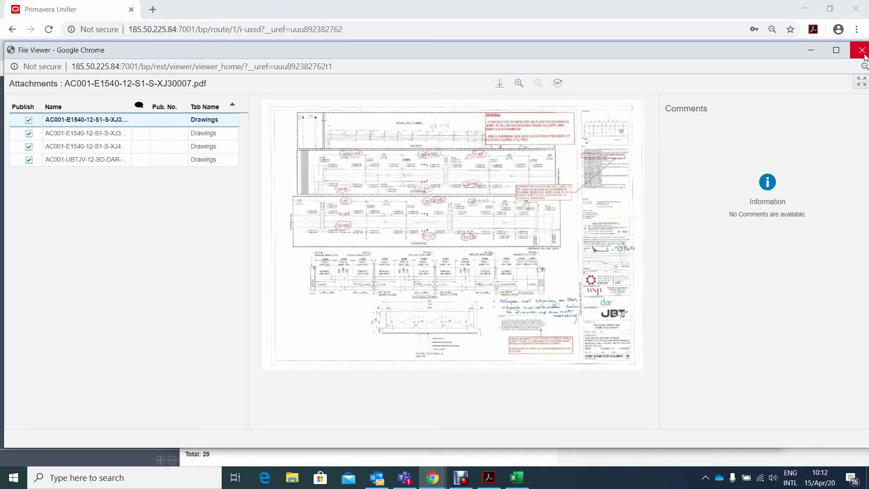
click(861, 50)
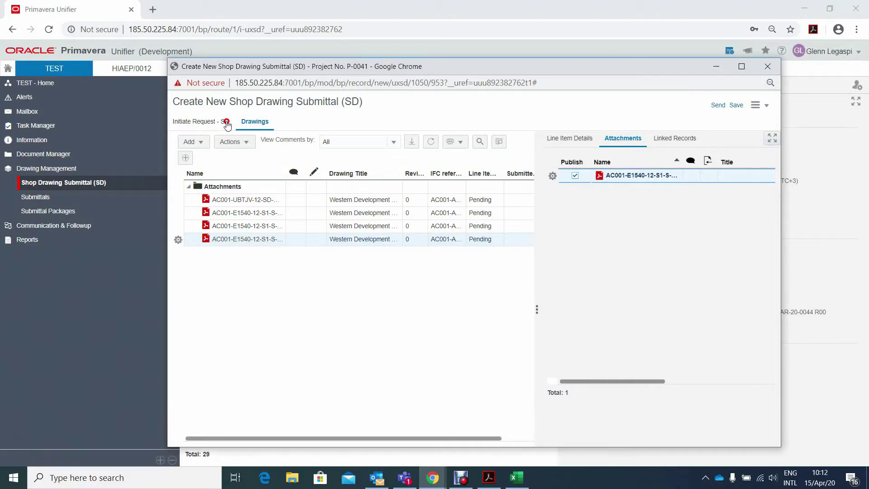
Step: Start sending the submittal from its request form with the workflow action For review, and select the listed user as recipient
click(204, 122)
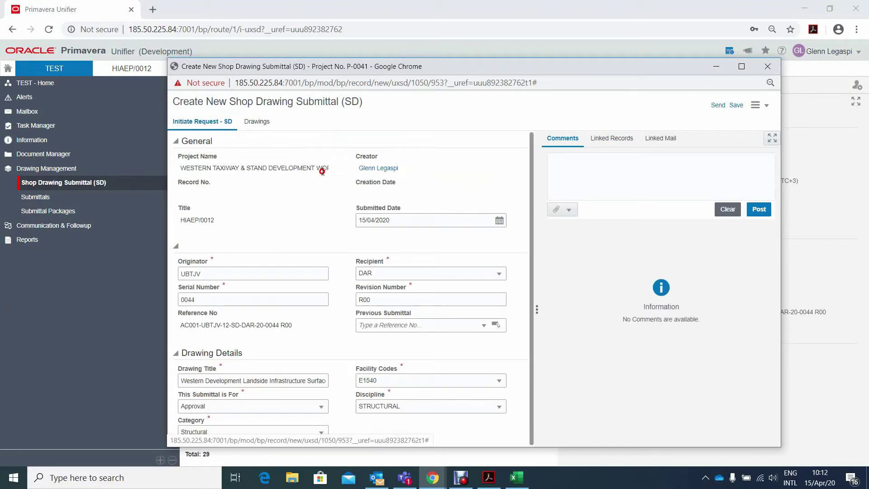
click(718, 106)
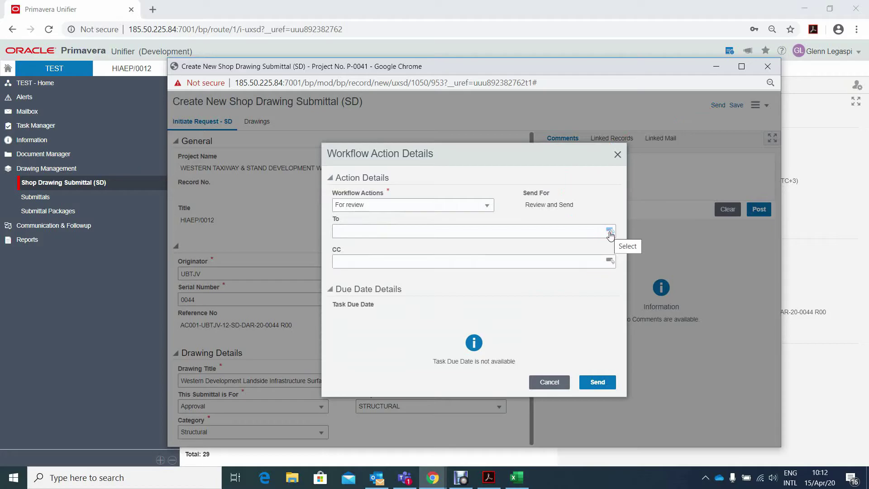
click(555, 383)
click(718, 105)
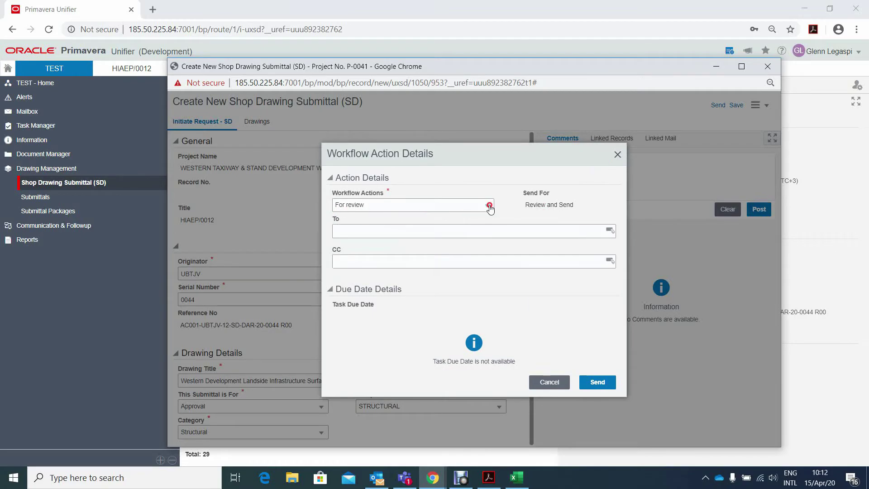
click(609, 231)
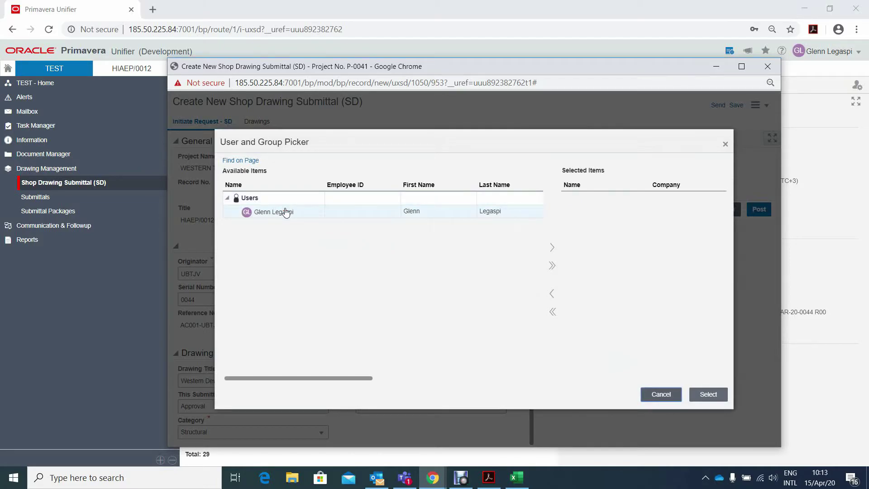
click(285, 212)
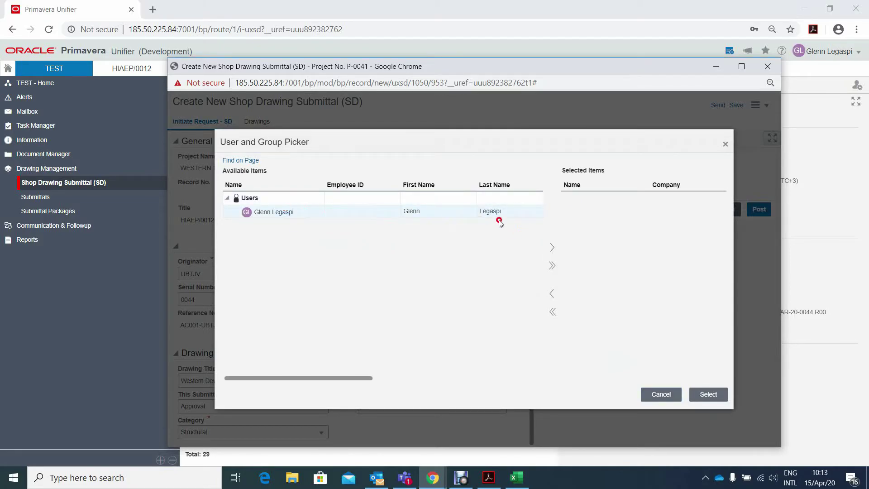
click(552, 247)
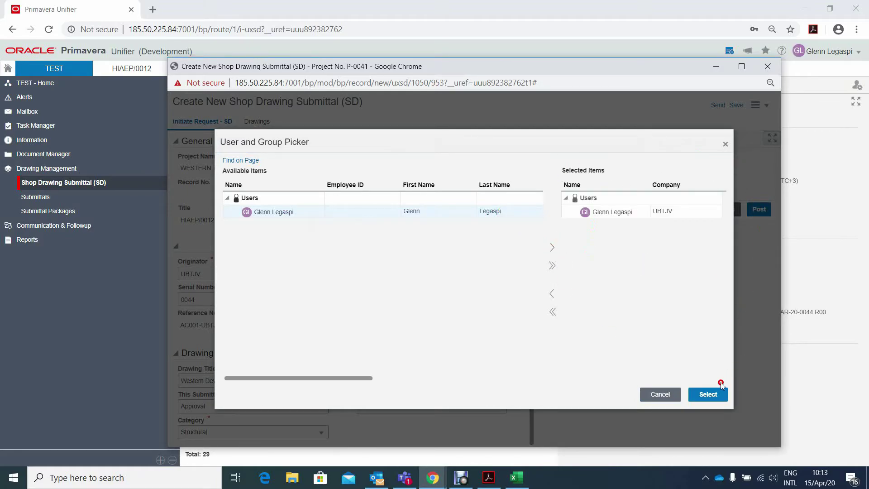
click(708, 394)
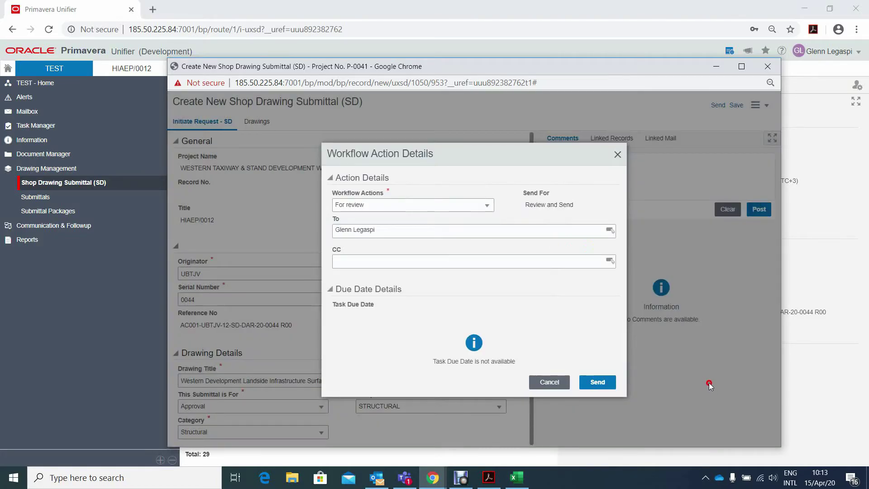
Step: Send the shop drawing submittal for review and dismiss the creation notification
click(598, 383)
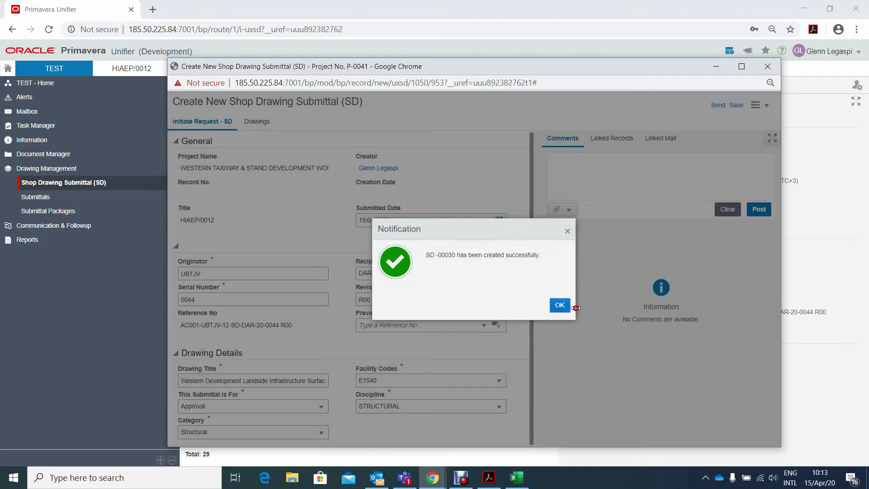
drag(494, 231, 482, 172)
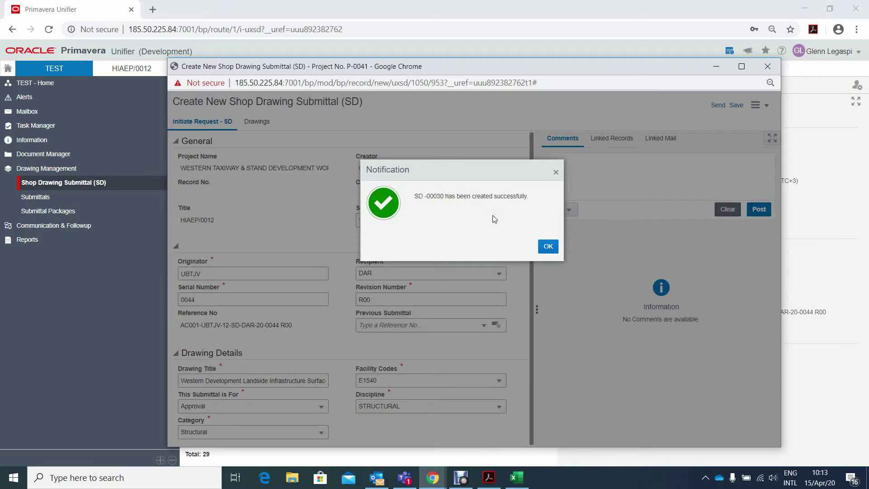
drag(474, 167, 463, 190)
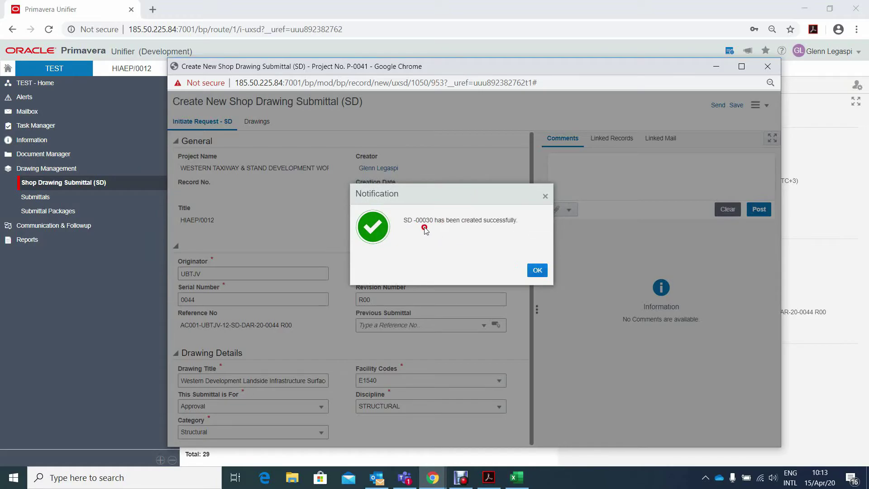
click(537, 271)
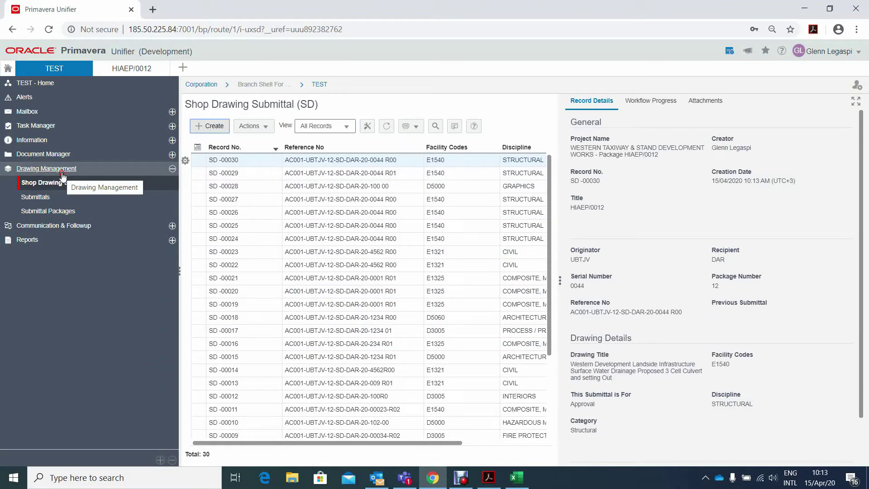
Step: Go to the project's task list and open the shop drawing submittal task SD -00030
click(45, 128)
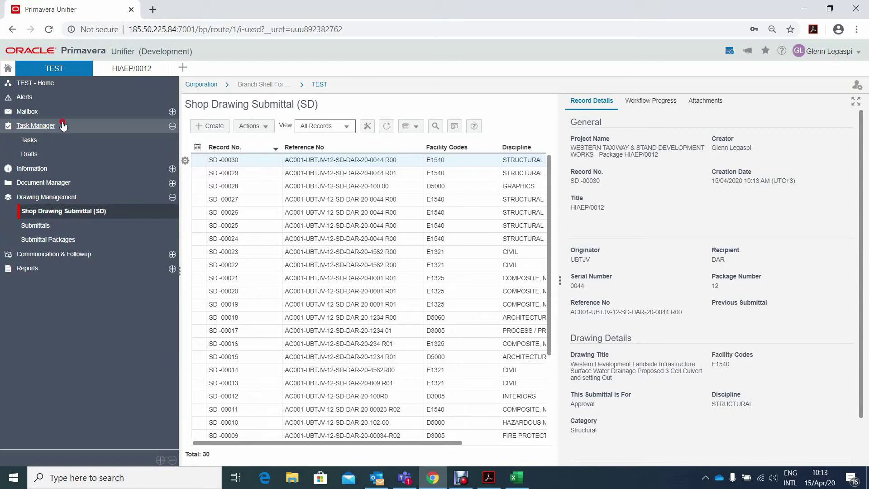
click(30, 140)
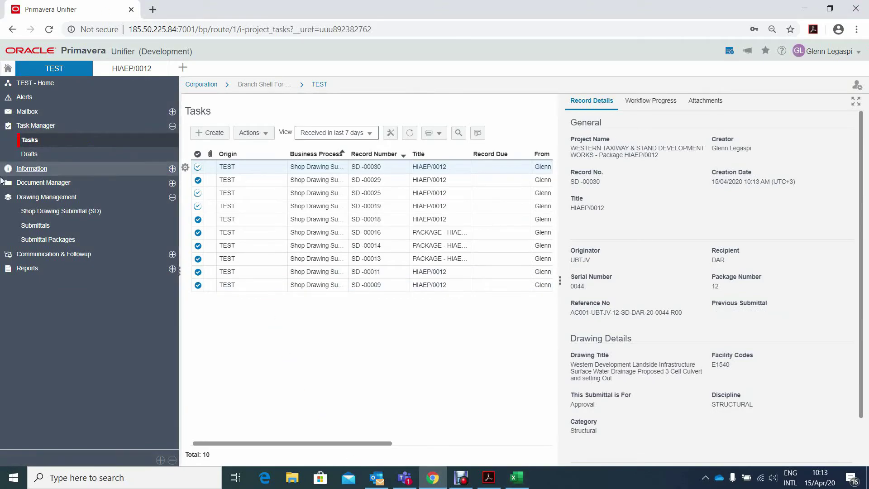
click(315, 168)
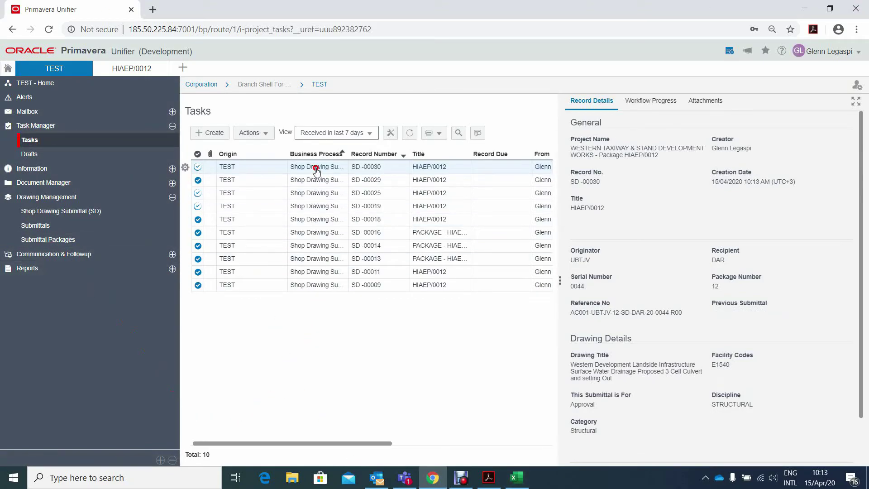
click(312, 168)
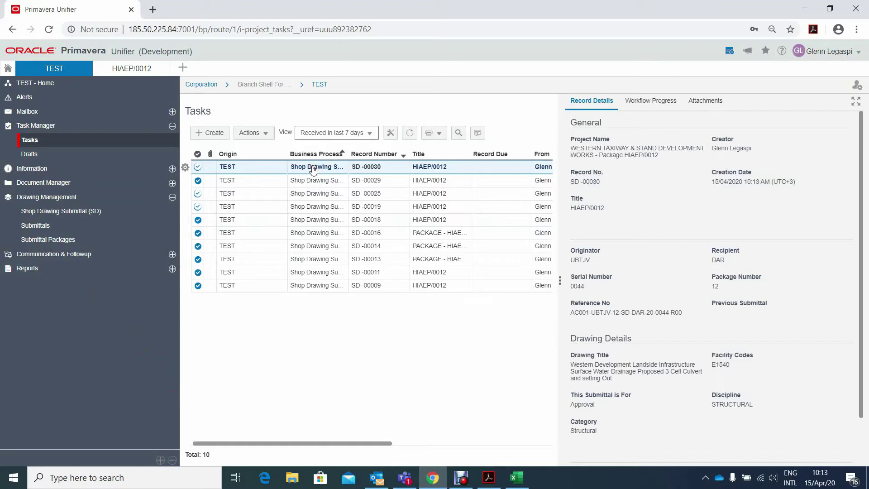
click(324, 168)
double_click(328, 168)
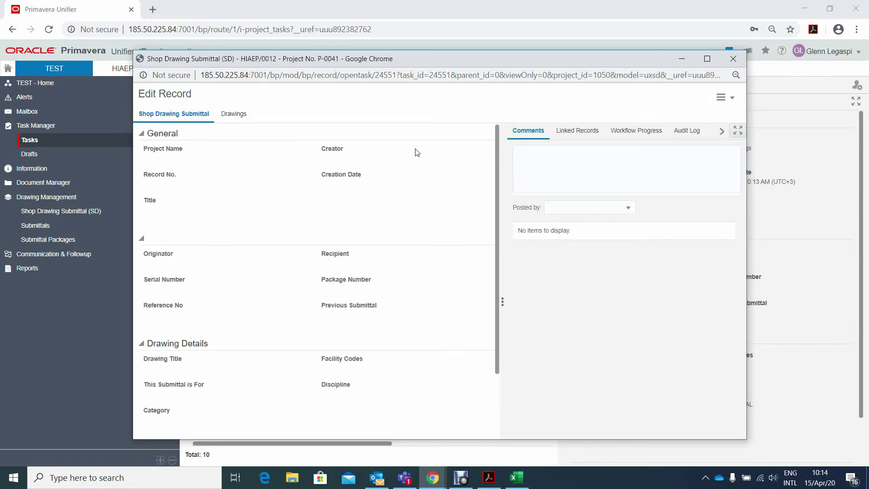
Step: Look through the details of the SD -00030 task and accept it for the originator's review
scroll(443, 214, down, 4)
scroll(444, 215, up, 4)
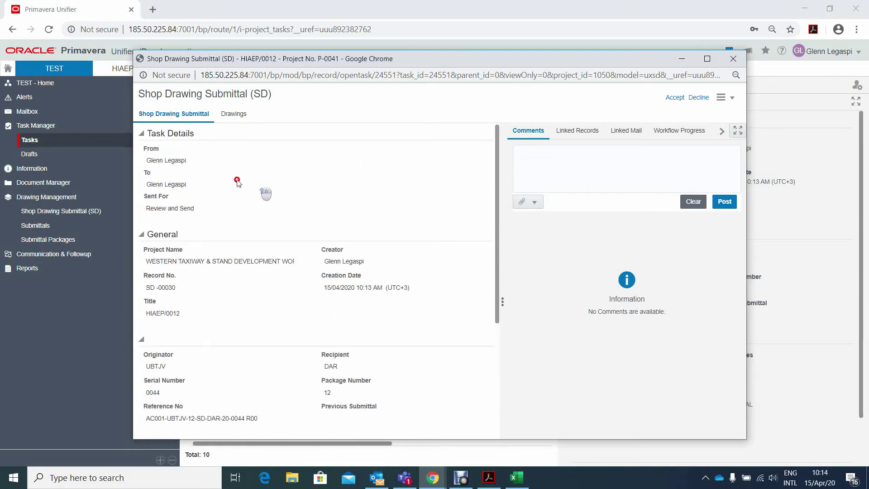
scroll(248, 285, down, 4)
scroll(248, 290, up, 4)
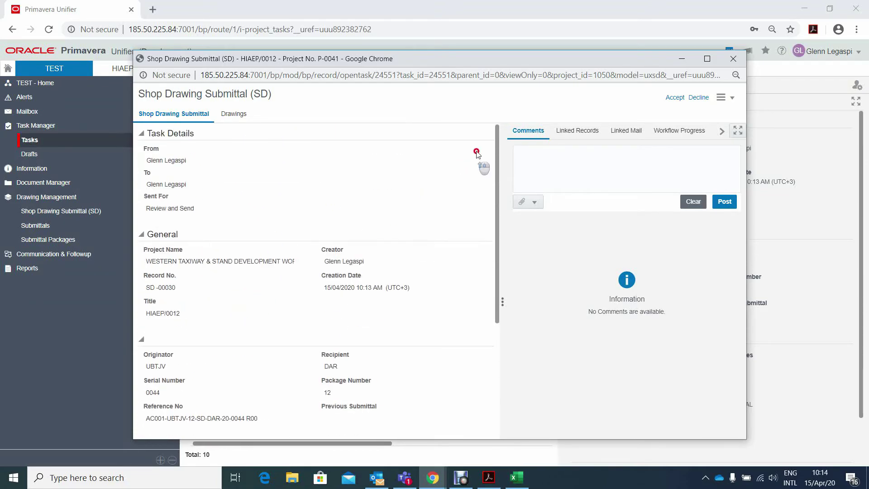
click(675, 98)
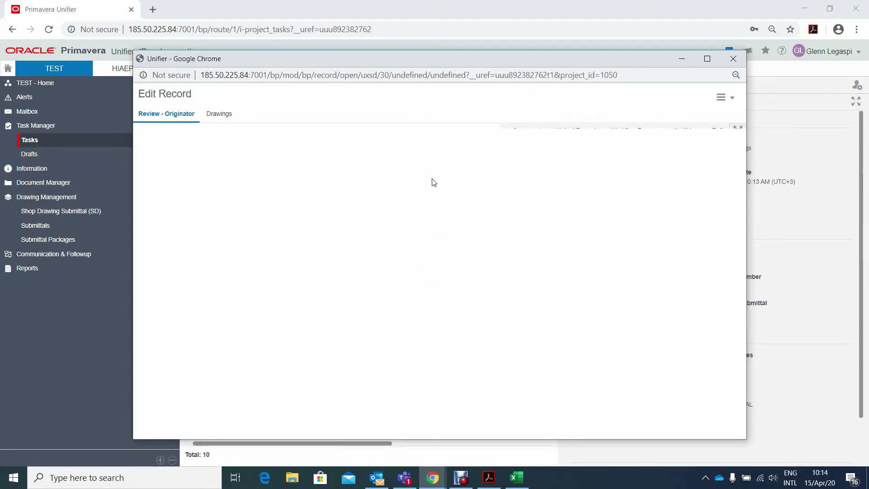
click(483, 169)
click(517, 150)
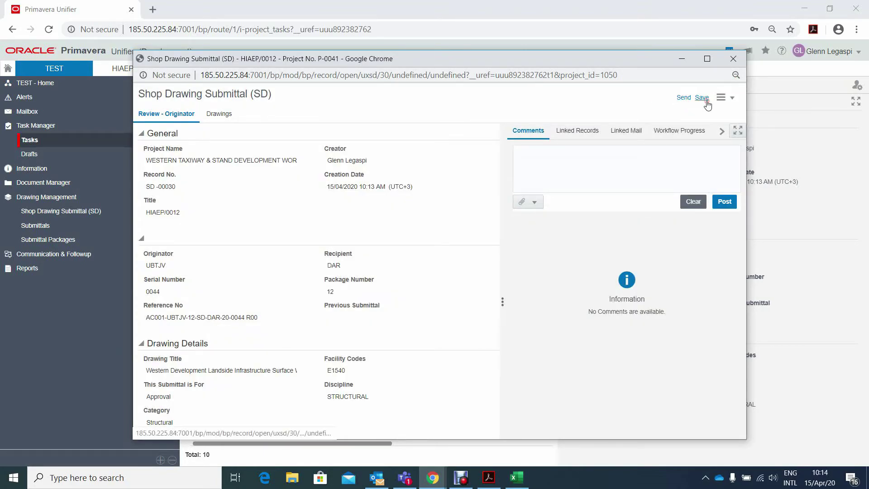
Step: Examine the submittal's attached drawings, including the first drawing's line item details and attachment options, and return to the originator review form
click(217, 116)
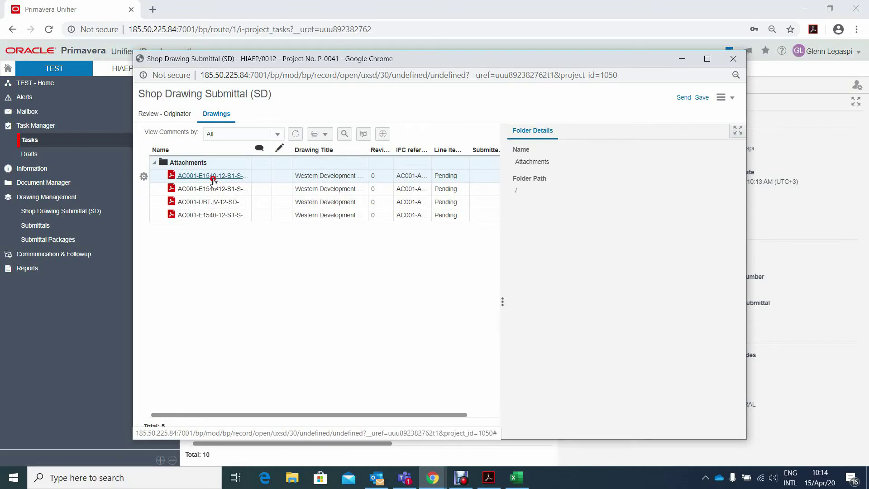
click(213, 180)
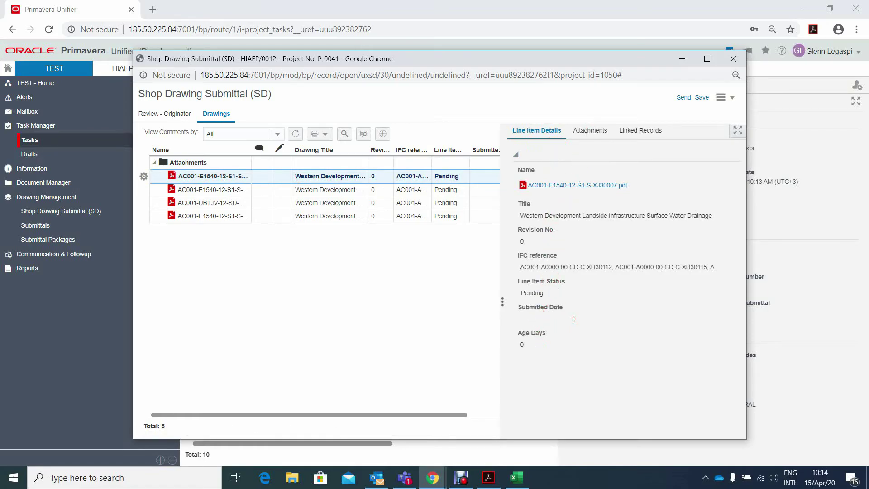
click(589, 130)
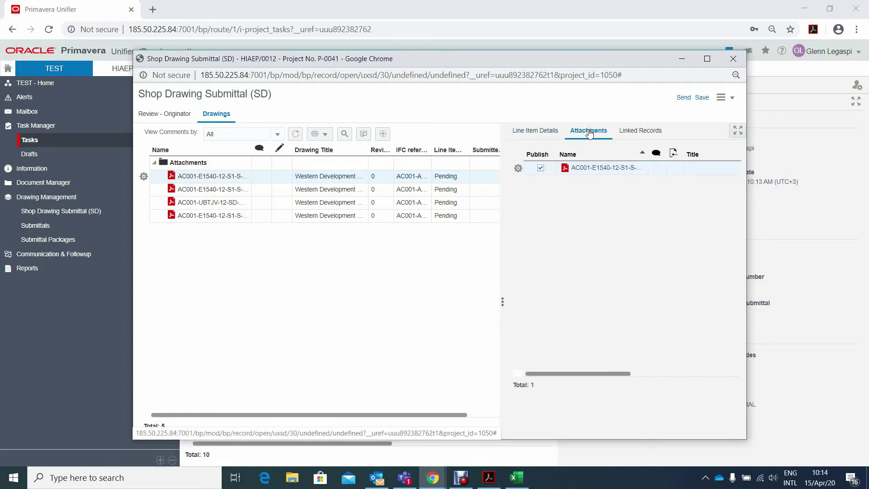
click(517, 170)
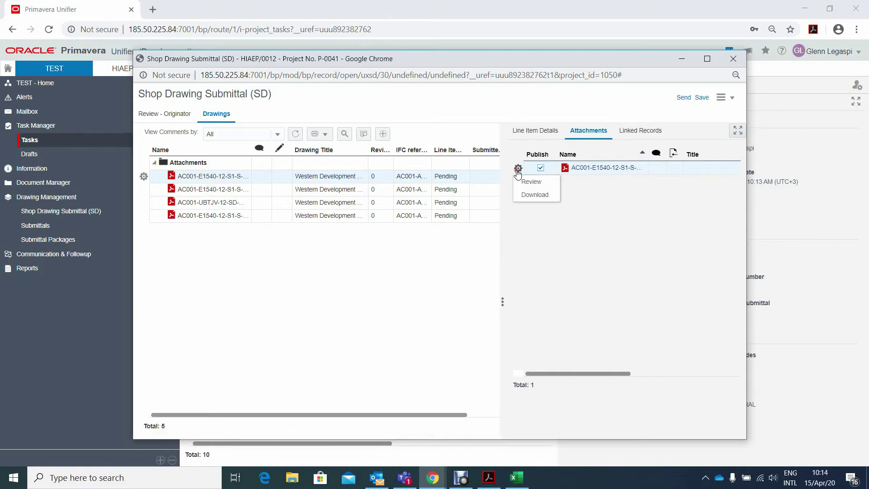
click(535, 195)
click(417, 282)
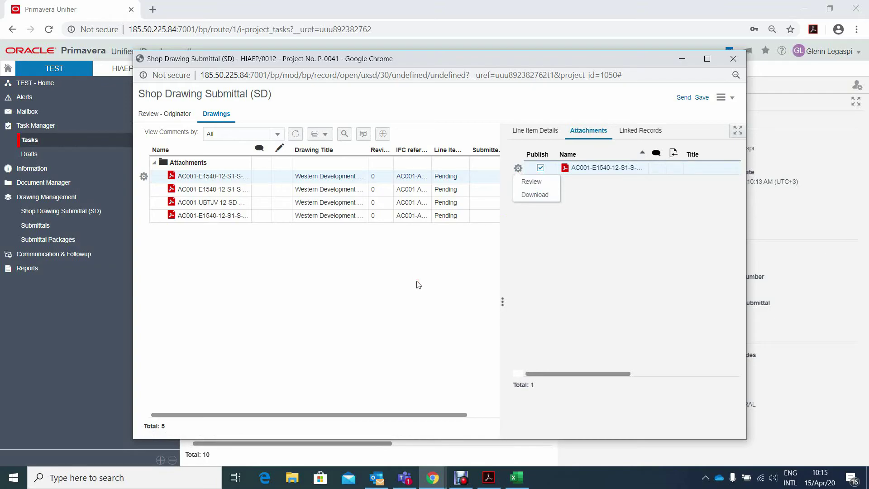
click(173, 114)
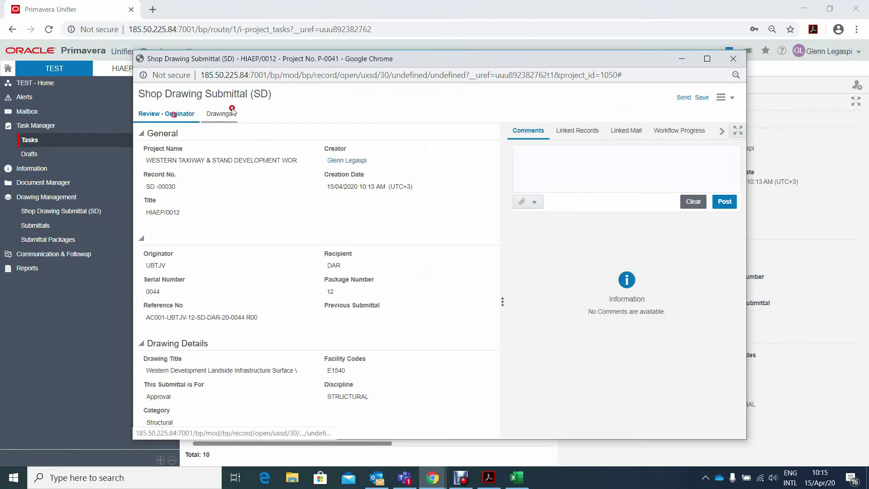
Step: Start sending the reviewed submittal with the workflow action For Submission
click(684, 99)
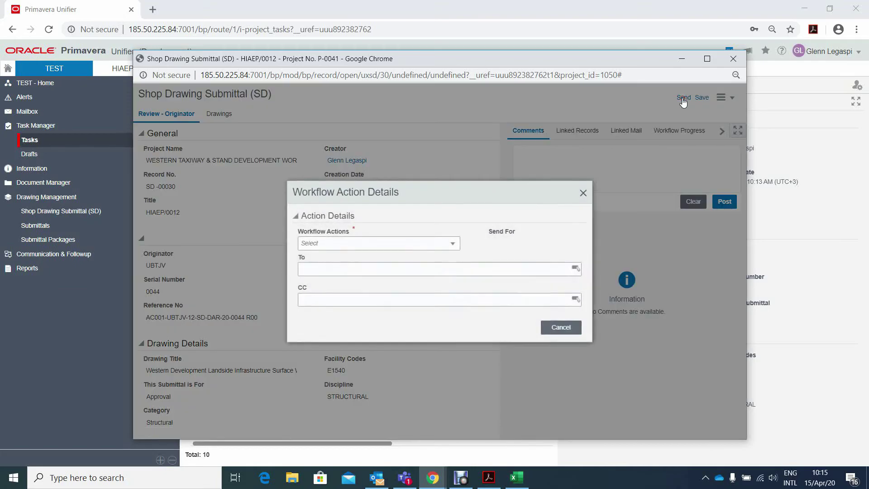
click(453, 241)
click(334, 270)
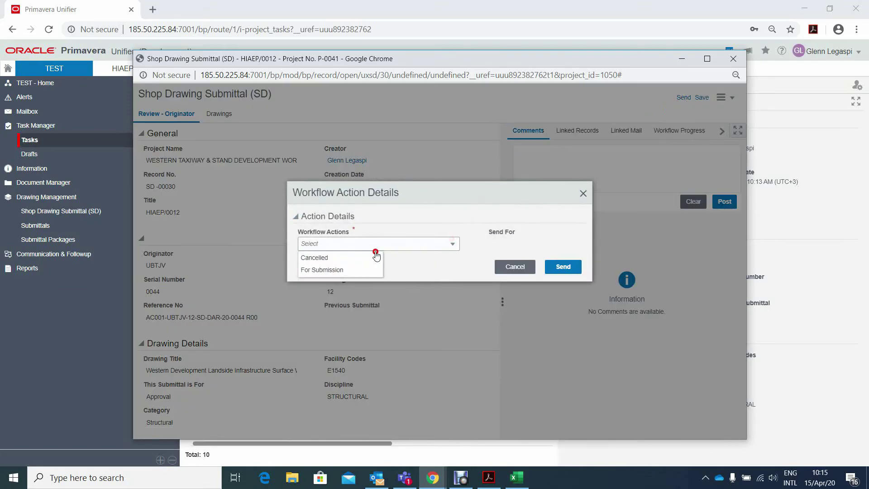
click(365, 207)
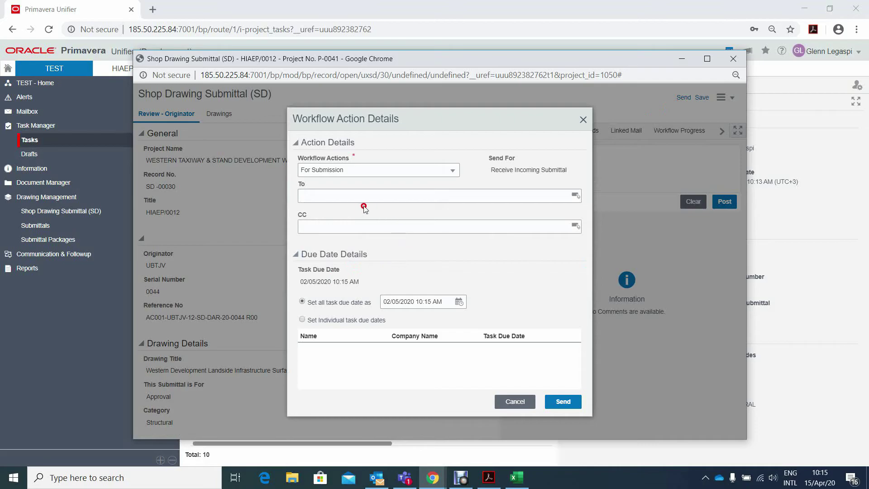
Step: Select the project administrator user as the To recipient, and check the CC user picker without adding anyone
click(575, 196)
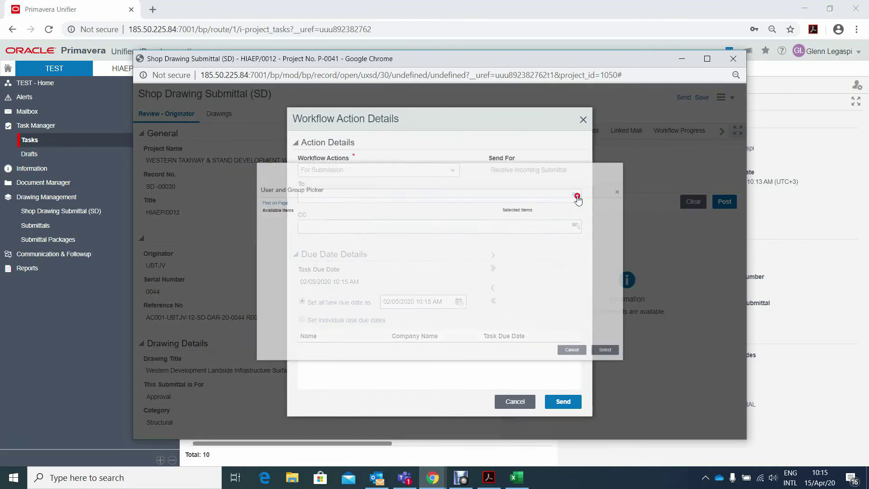
click(242, 204)
click(518, 240)
click(674, 386)
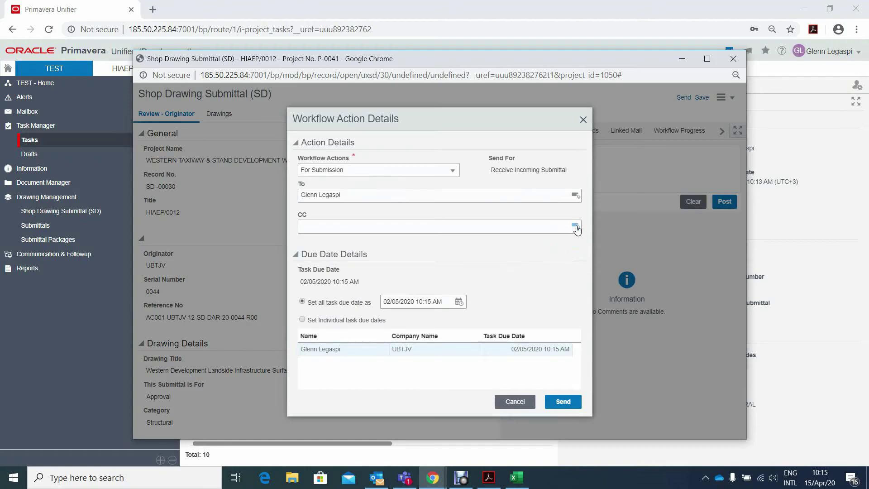
click(576, 227)
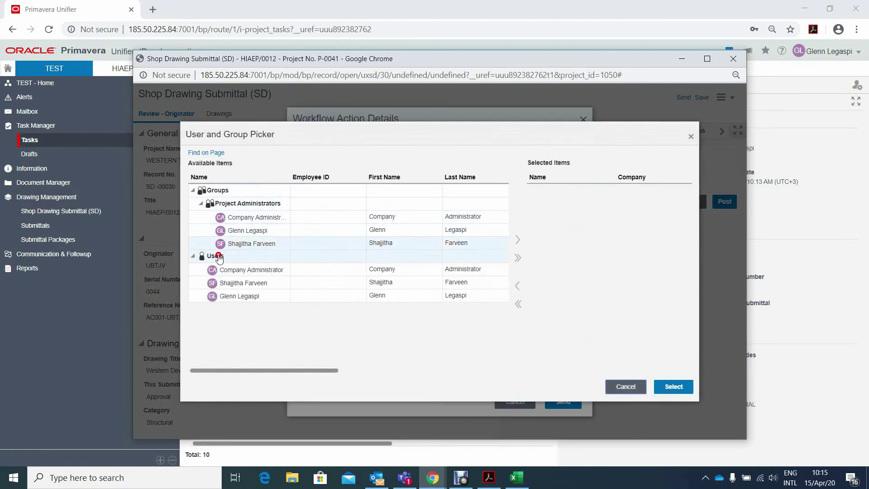
click(632, 389)
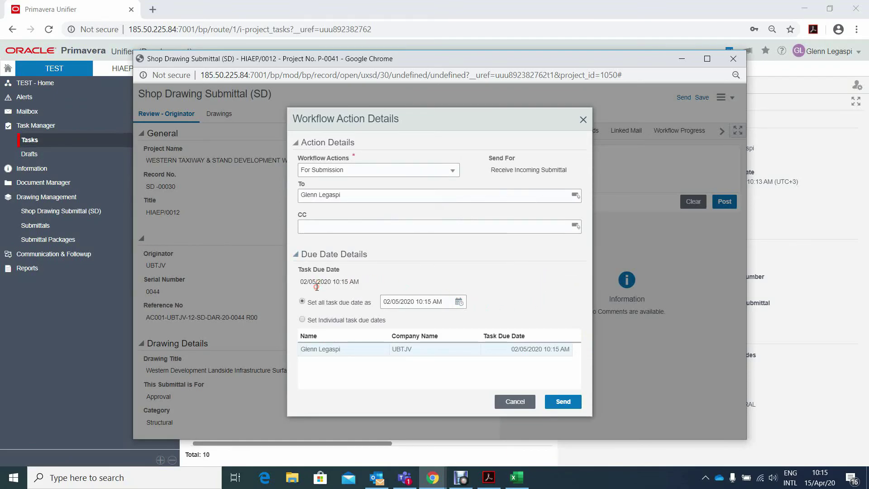
Step: Set the due date for all tasks to 16/05/2020 10:15 AM
click(460, 302)
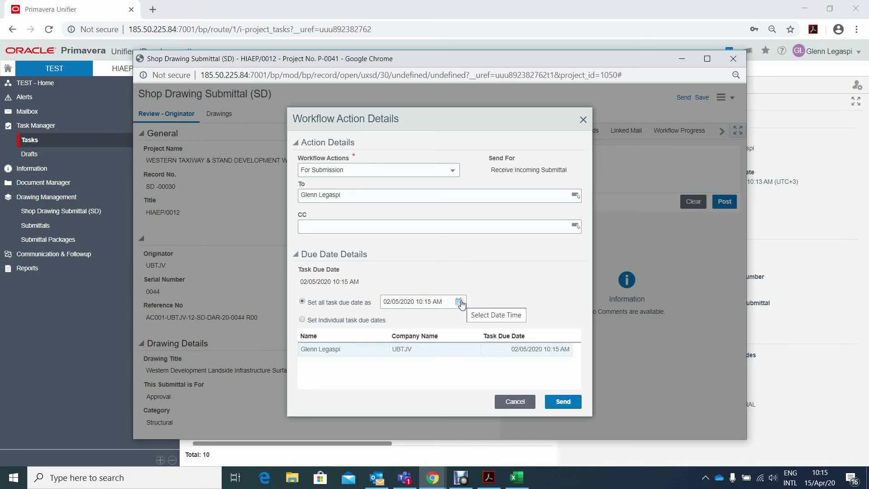
click(460, 304)
click(459, 304)
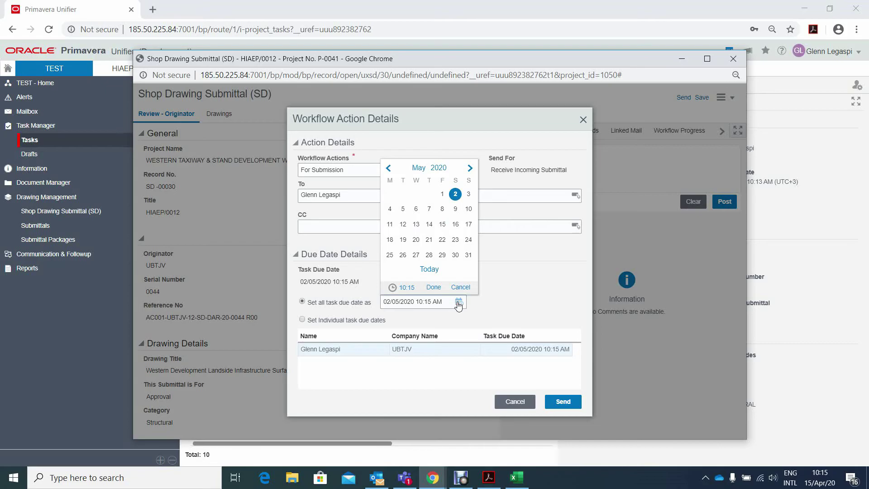
click(456, 224)
click(433, 288)
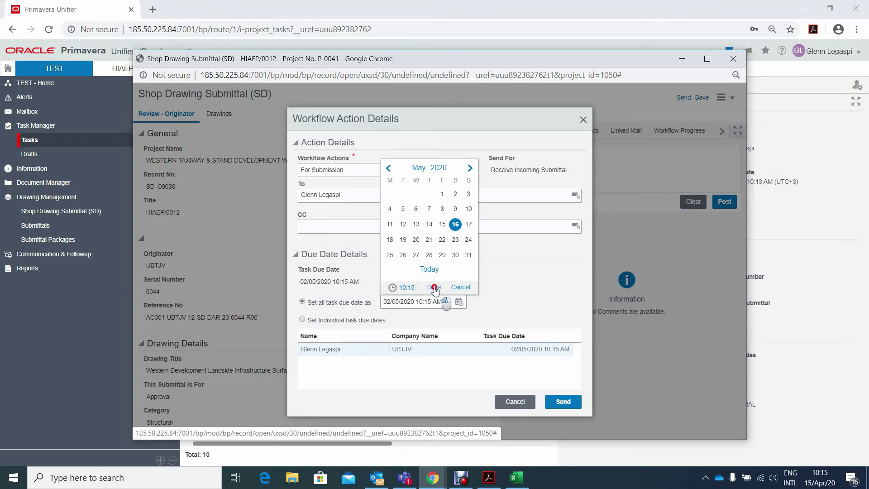
click(435, 289)
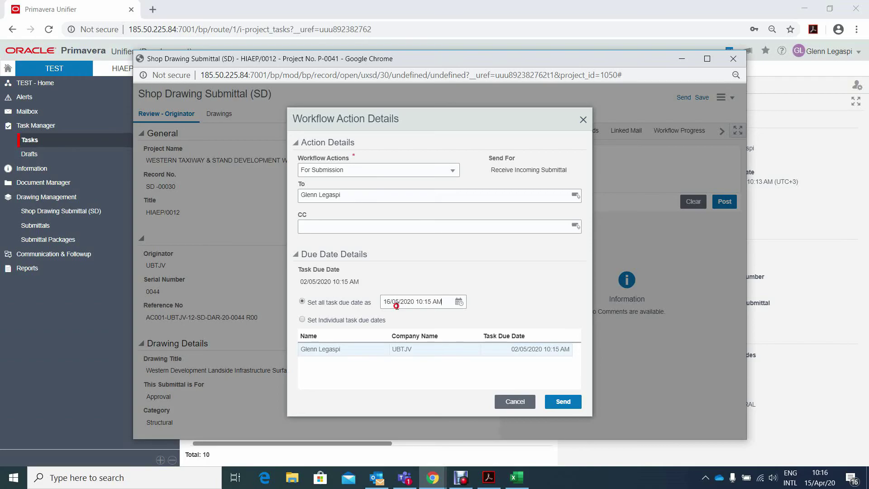
Step: Set the due date for all tasks to 29/04/2020 10:15 AM
click(459, 302)
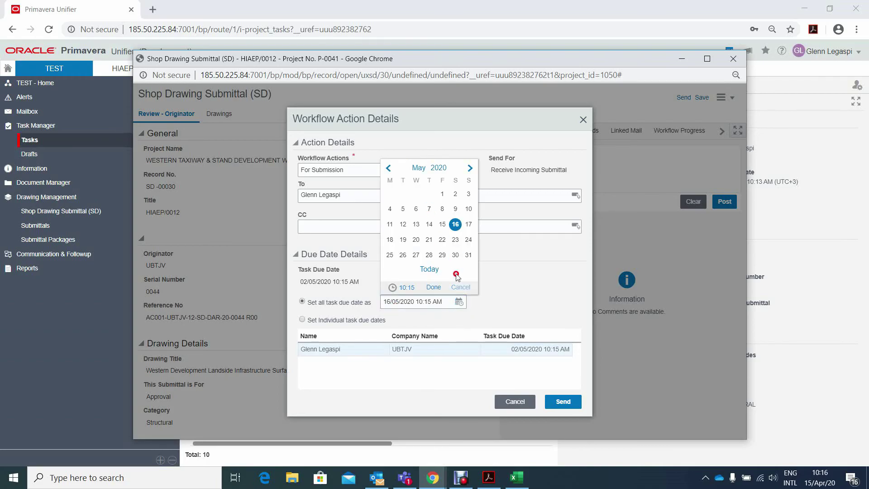
click(387, 169)
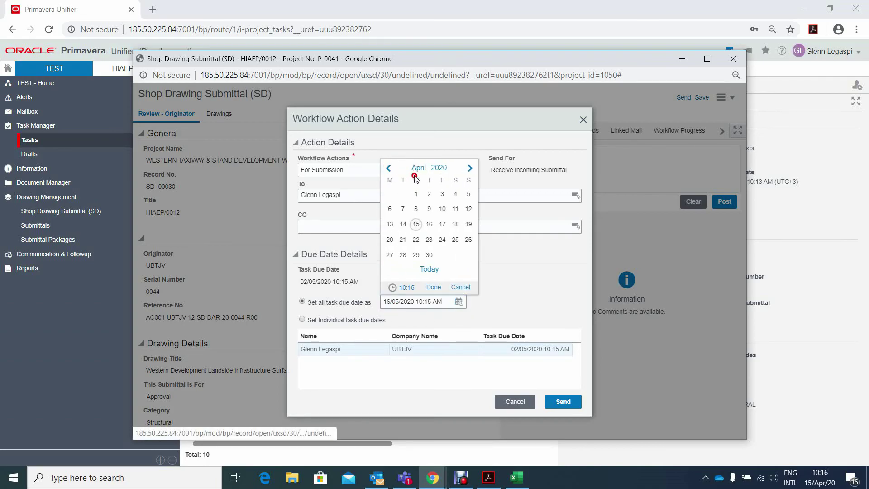
click(421, 226)
click(408, 255)
click(415, 255)
click(433, 288)
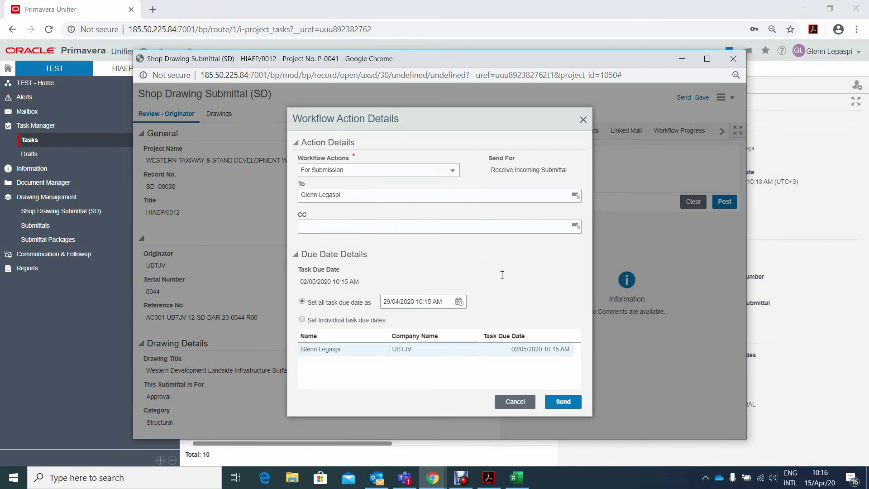
Step: Send the shop drawing submittal for submission to the chosen recipient
click(398, 304)
click(563, 402)
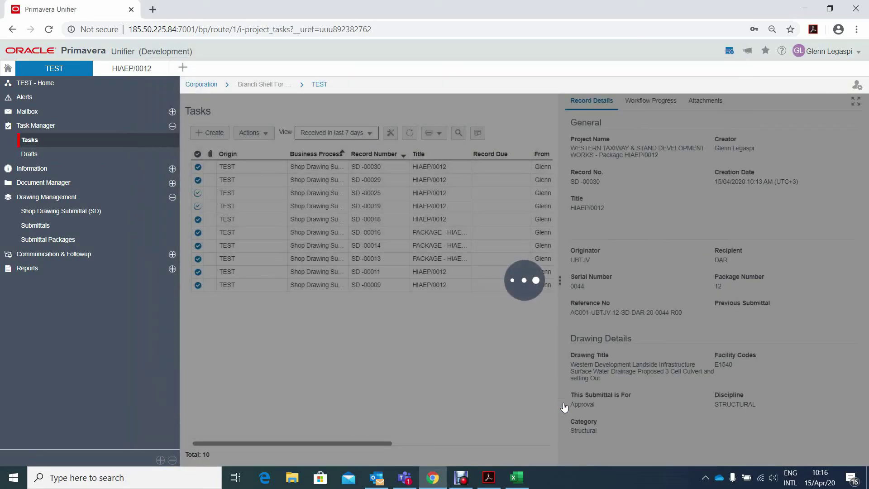
click(493, 389)
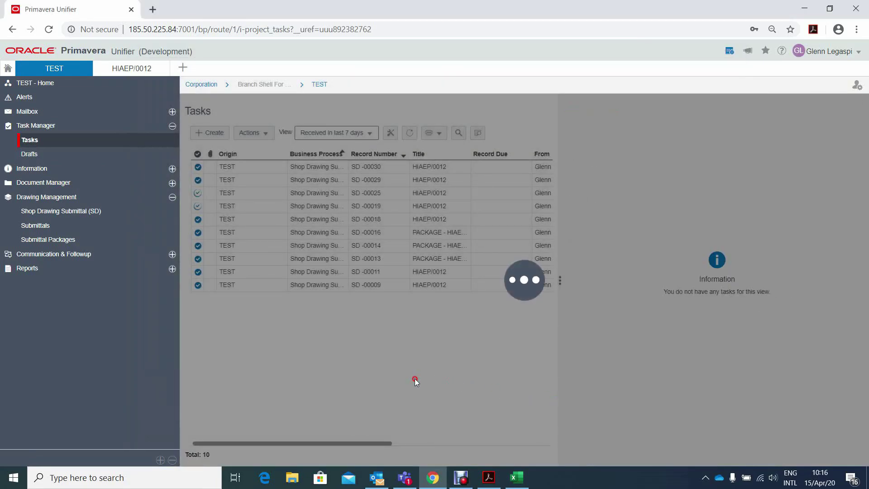